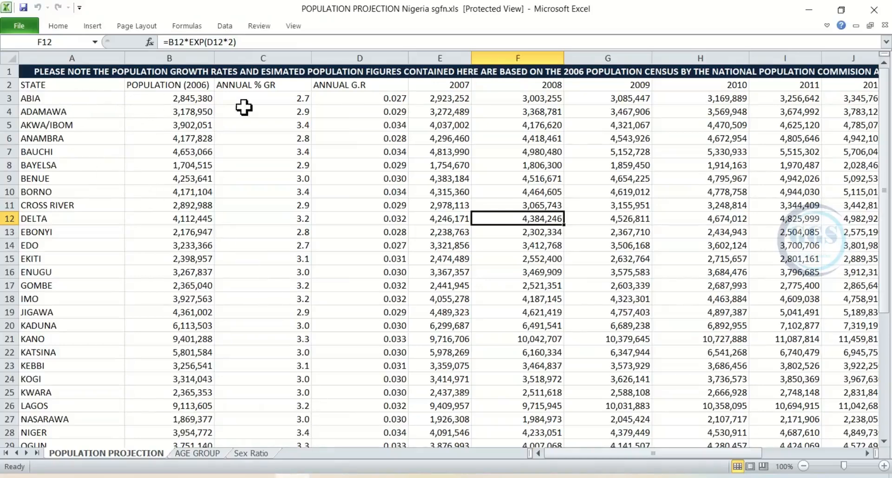
Examine the population projection headers from the 2006 population through 2016, plus the AGE GROUP and Sex Ratio sheets
click(51, 73)
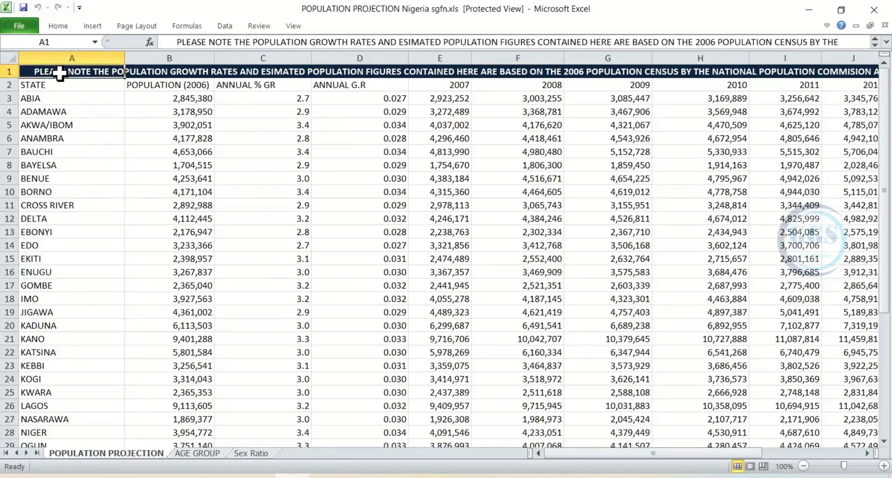
click(190, 89)
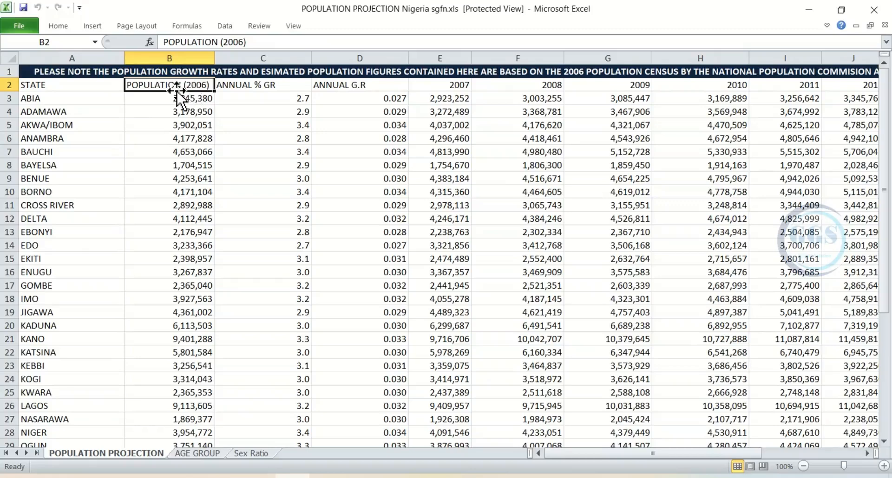
click(278, 85)
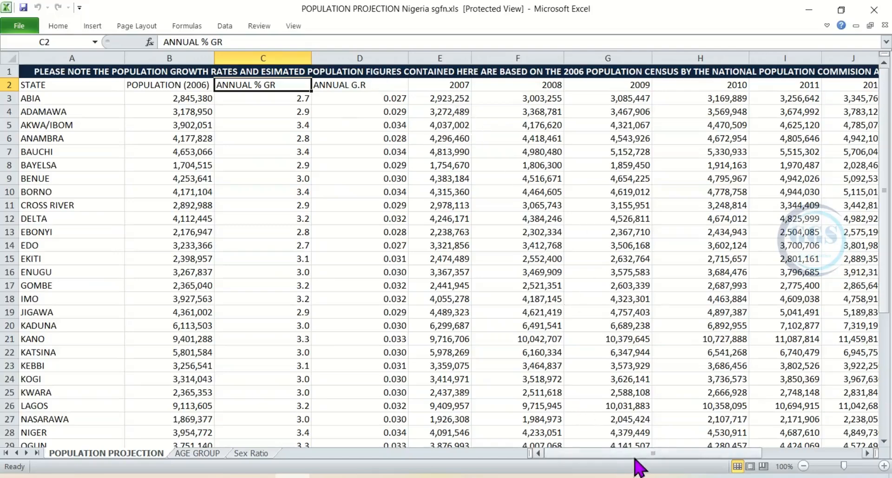
drag(641, 454, 736, 455)
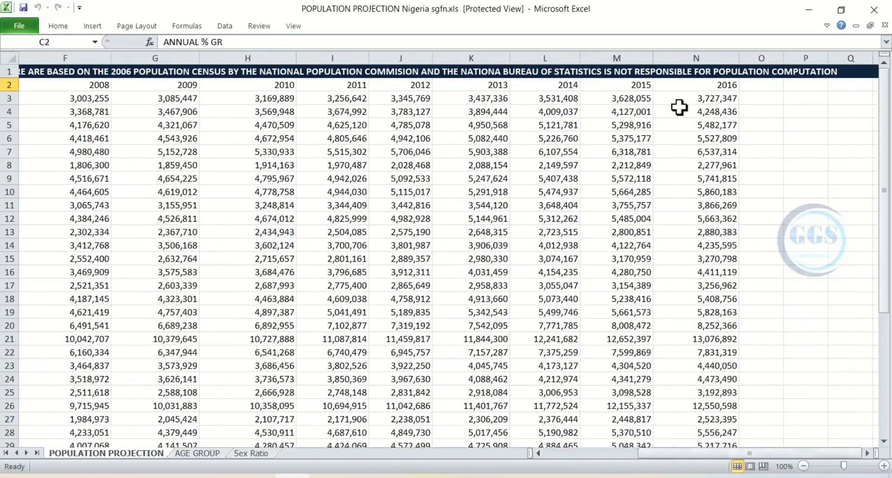
click(691, 88)
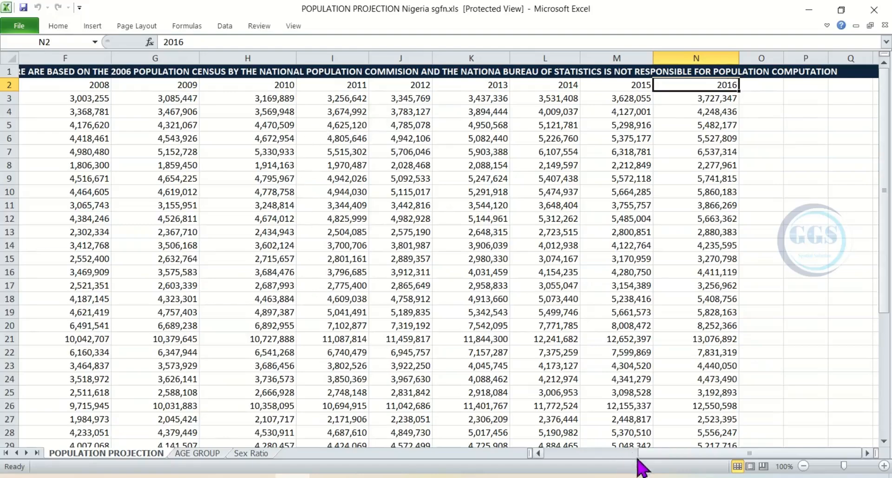
drag(641, 454, 584, 454)
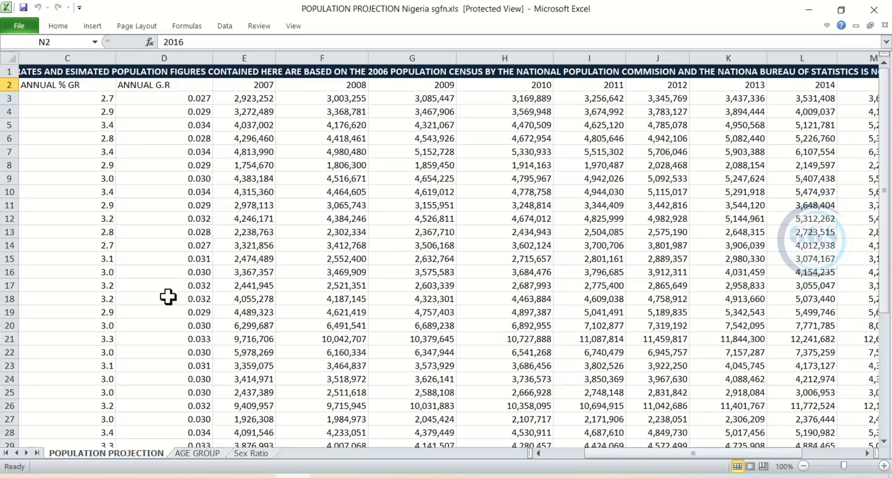
click(186, 457)
click(260, 457)
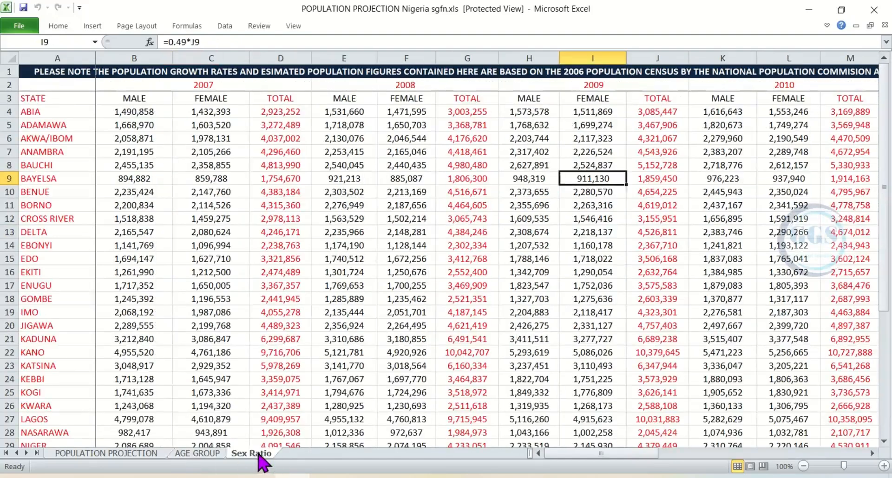
Copy all data from the POPULATION PROJECTION sheet and paste it as values at cell A1 of a new blank workbook
click(99, 456)
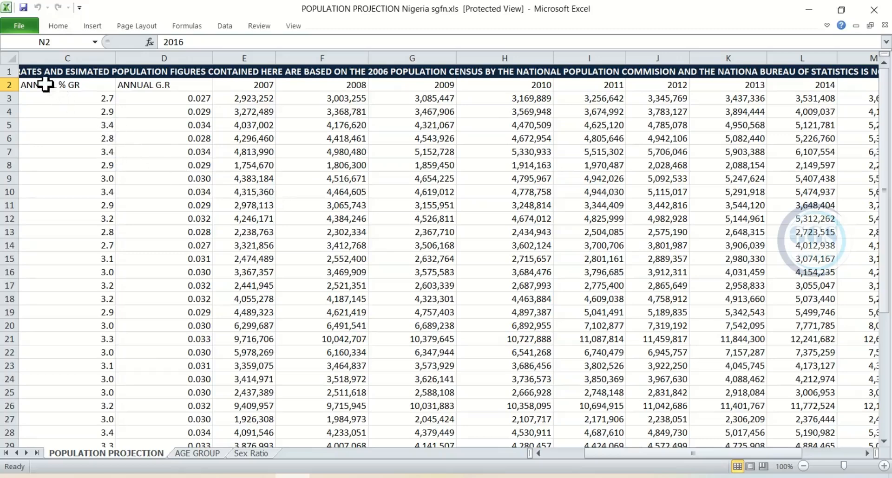
click(86, 147)
key(ctrl+a)
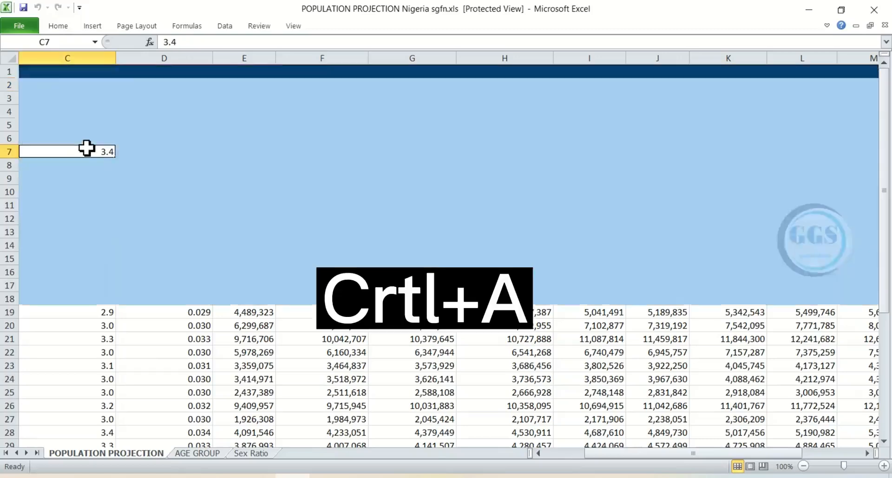
key(ctrl+c)
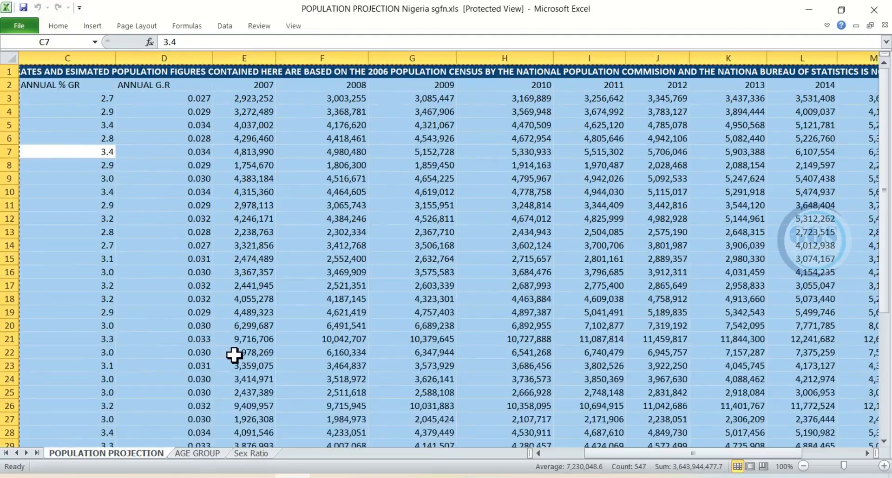
key(ctrl+n)
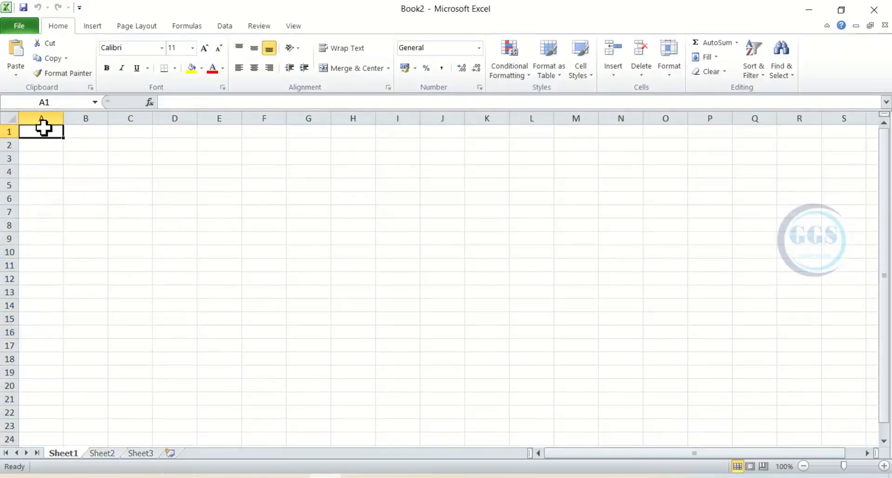
key(ctrl+v)
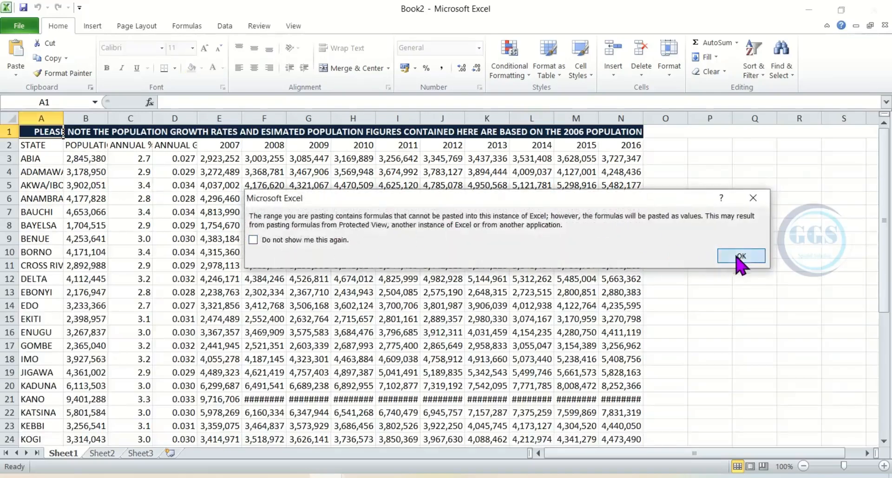
click(740, 256)
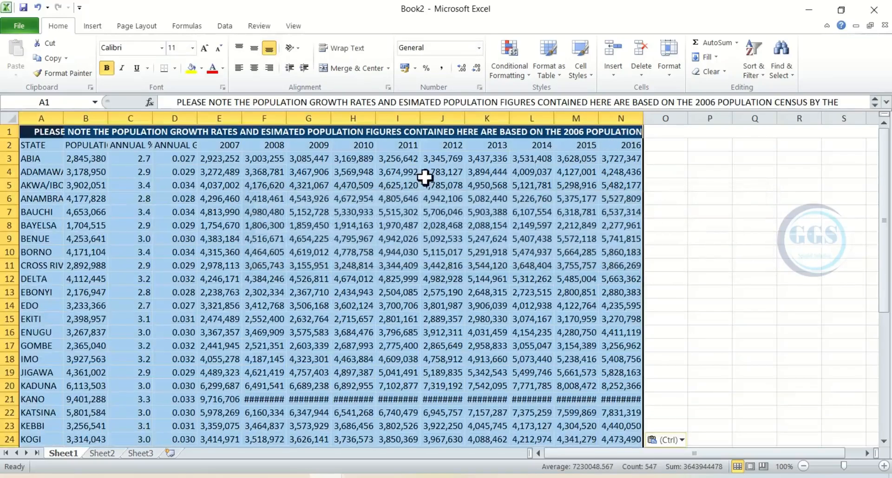
click(263, 200)
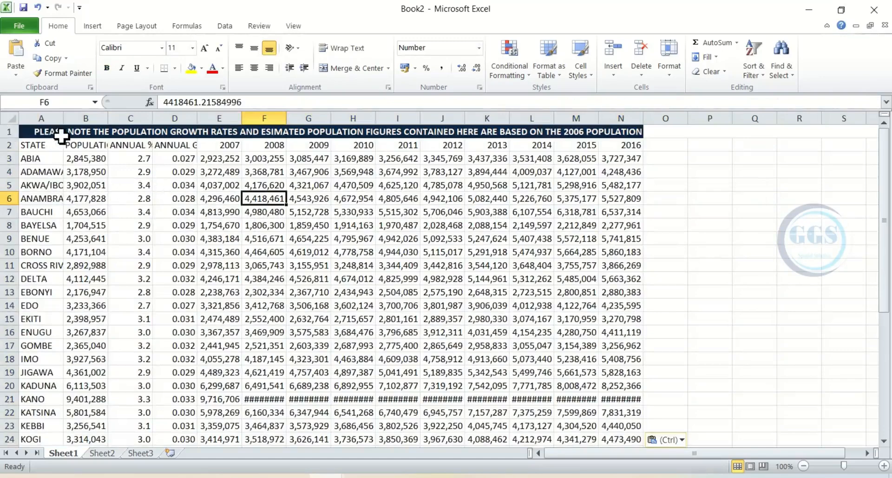
Delete the notice row above the column headers in the pasted data
click(3, 133)
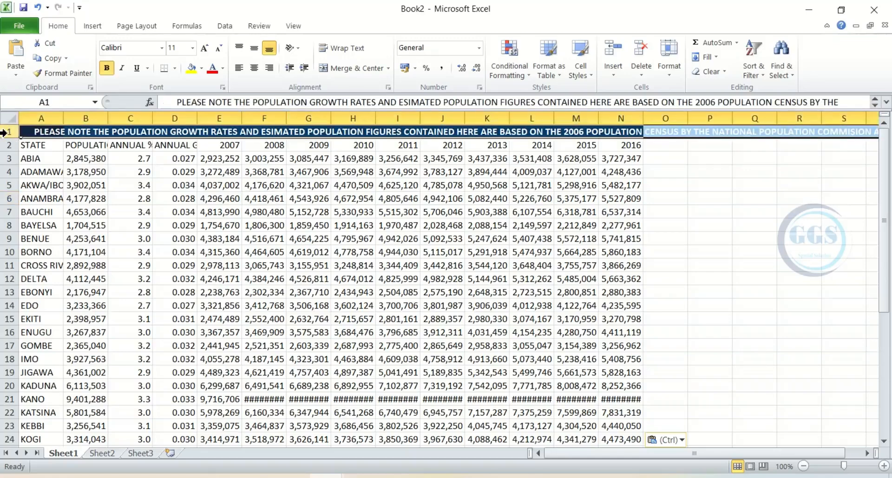
right_click(3, 133)
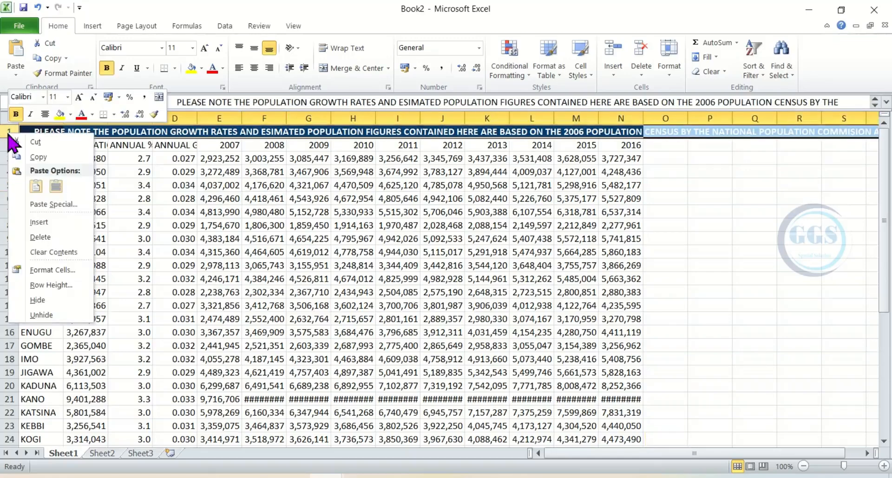
click(49, 239)
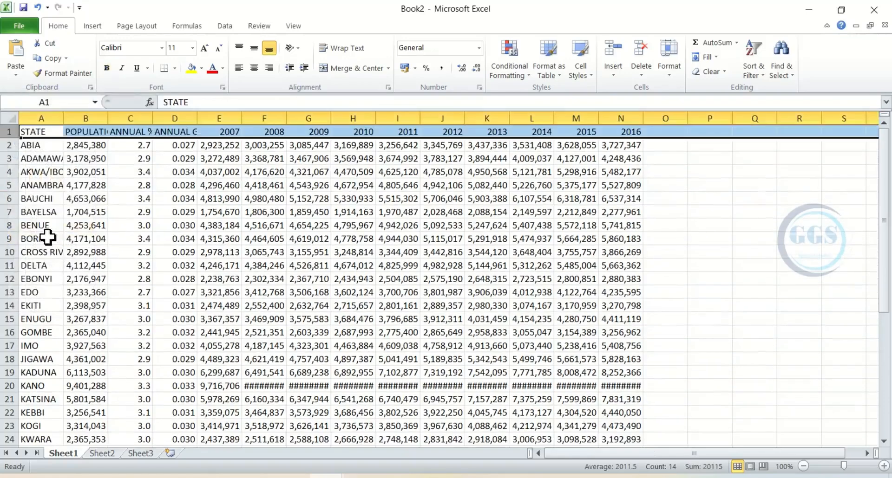
click(253, 185)
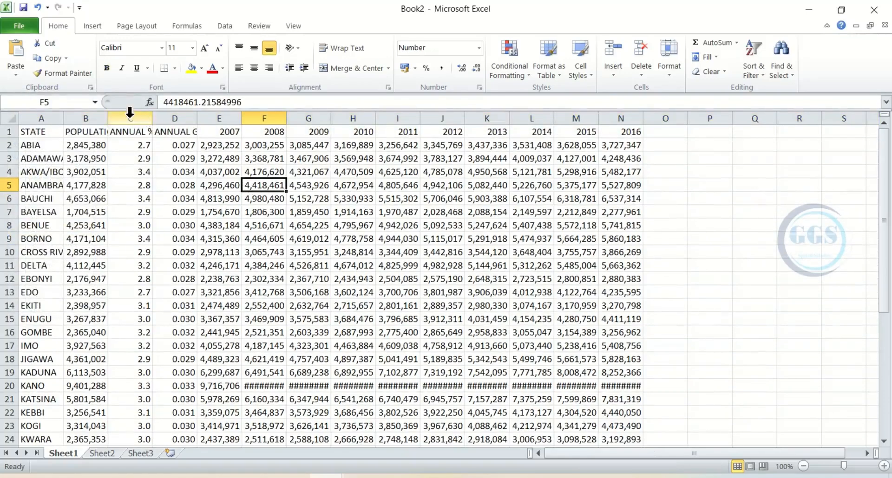
Autofit the STATE, POPULATION (2006), ANNUAL G.R, 2008, 2009 and 2010 columns to their contents
double_click(108, 118)
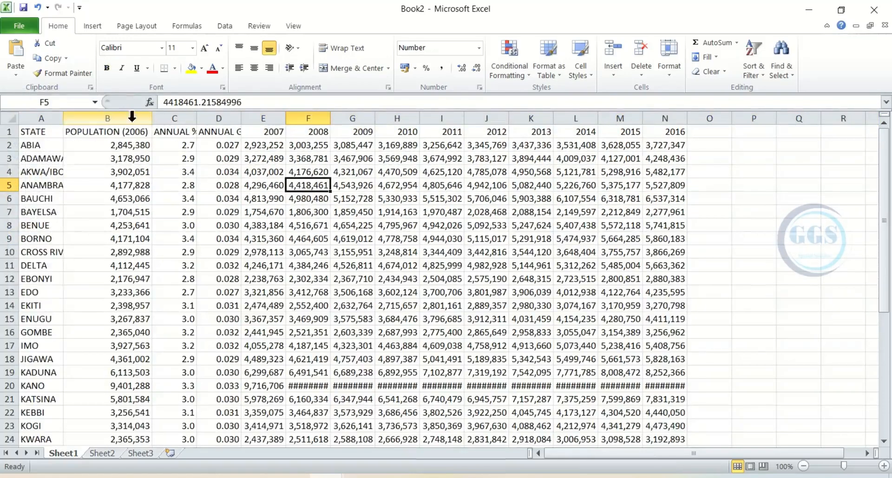
double_click(241, 118)
double_click(343, 118)
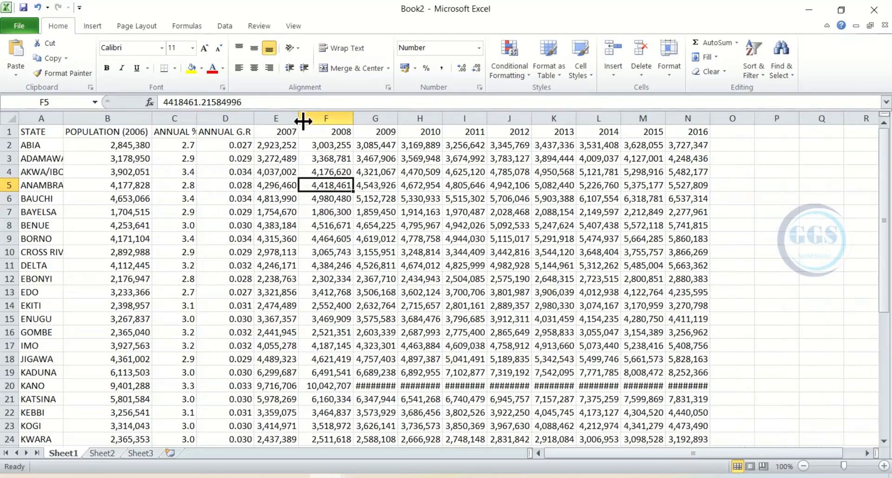
double_click(398, 120)
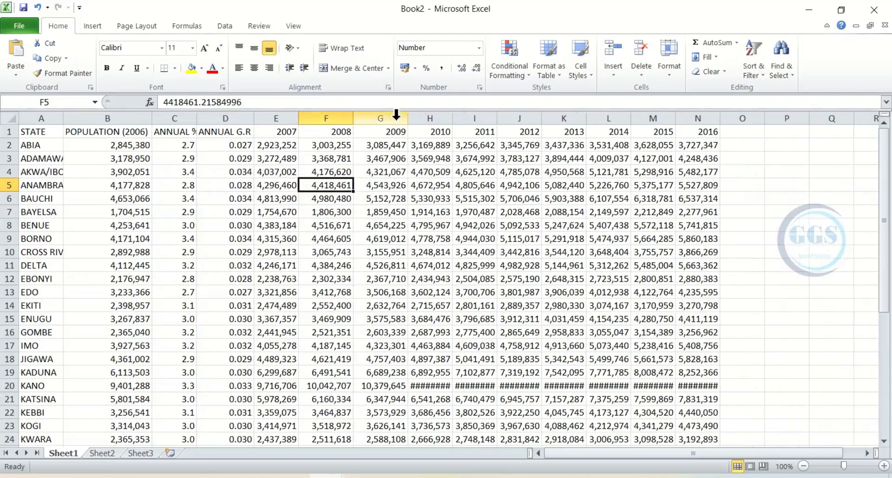
double_click(451, 119)
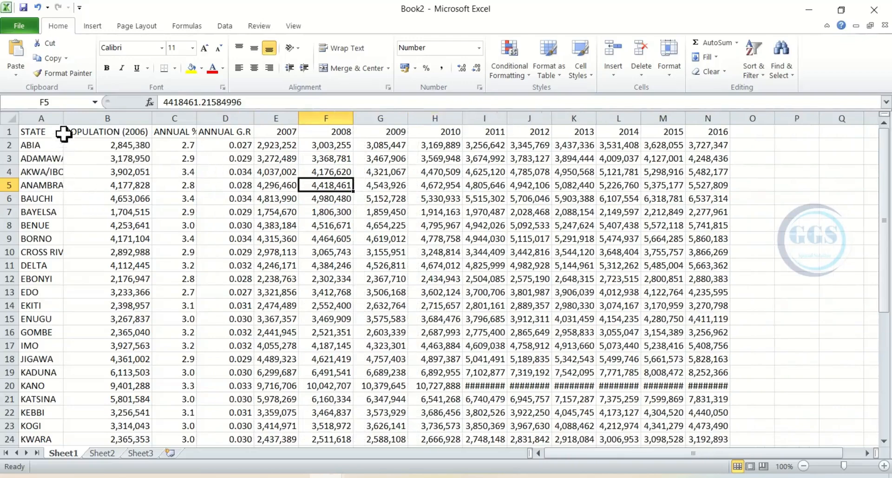
double_click(63, 120)
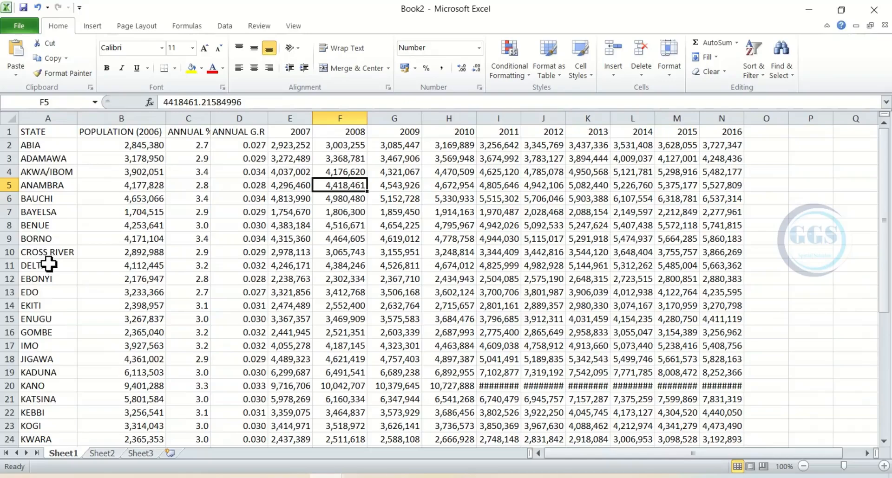
Insert a blank row at row 16, between the ENUGU and GOMBE rows
scroll(45, 306, down, 7)
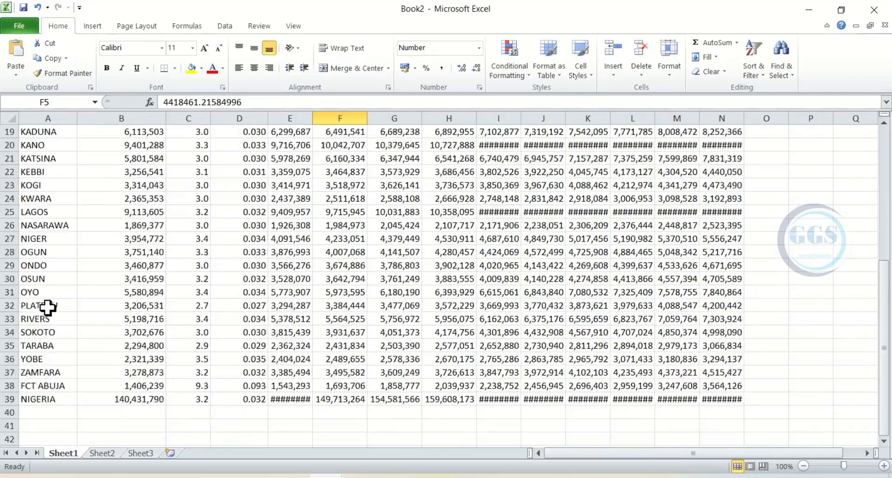
click(42, 346)
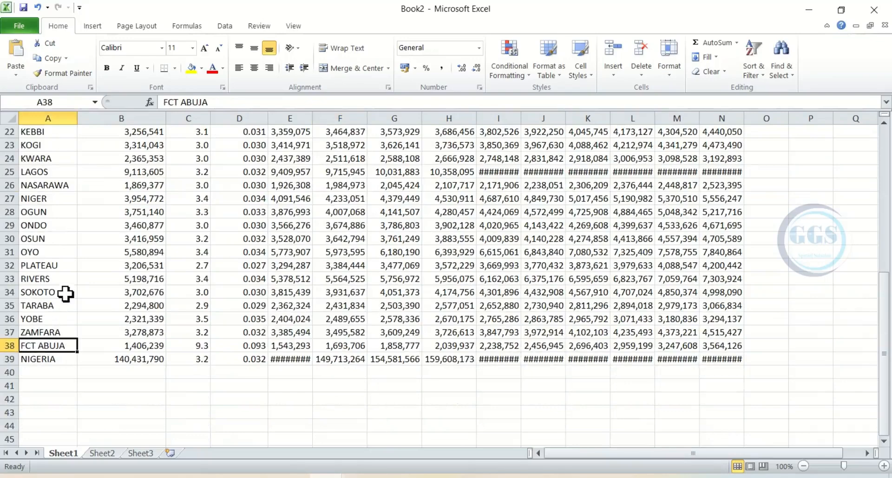
scroll(35, 346, up, 4)
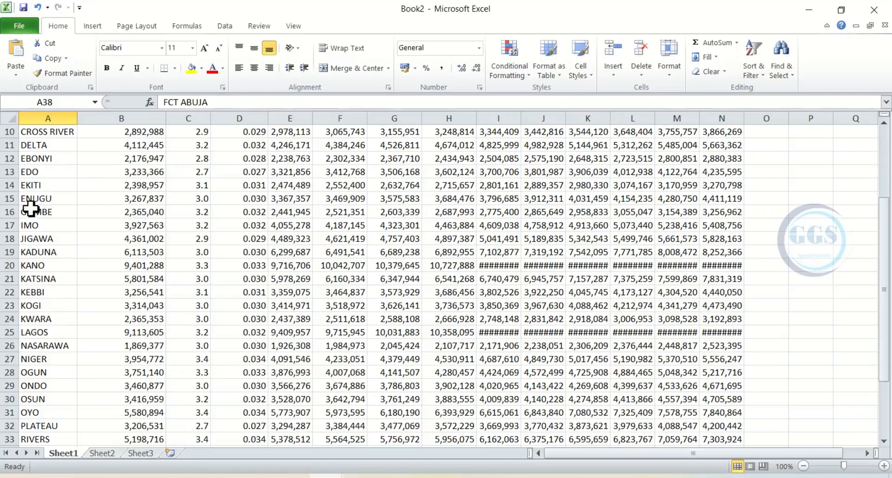
right_click(7, 212)
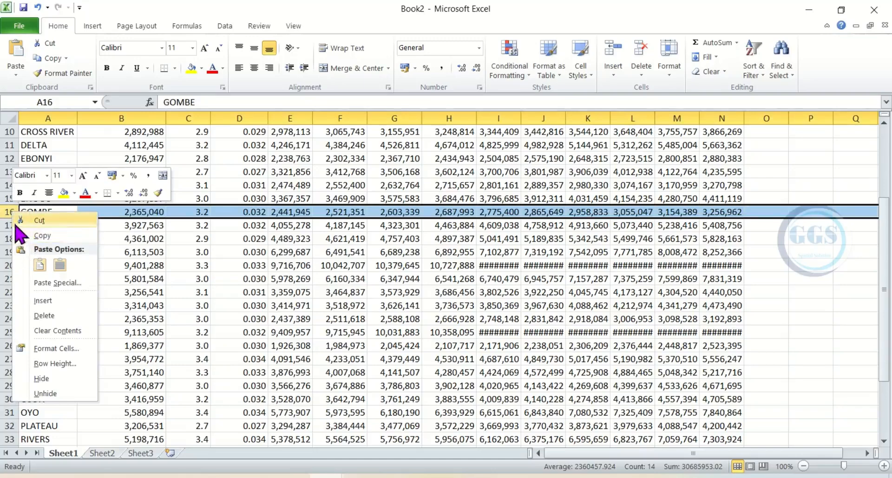
click(43, 301)
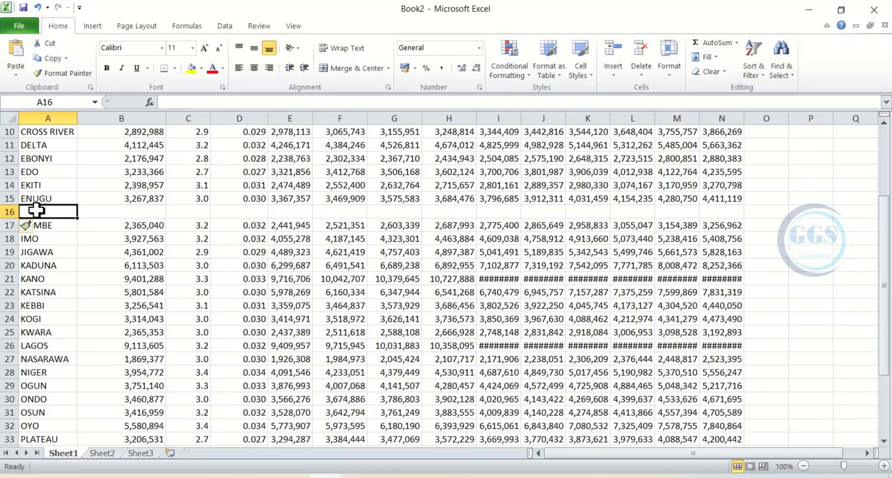
Move the entire FCT ABUJA row from row 39 into the blank row 16 above GOMBE
scroll(74, 295, down, 4)
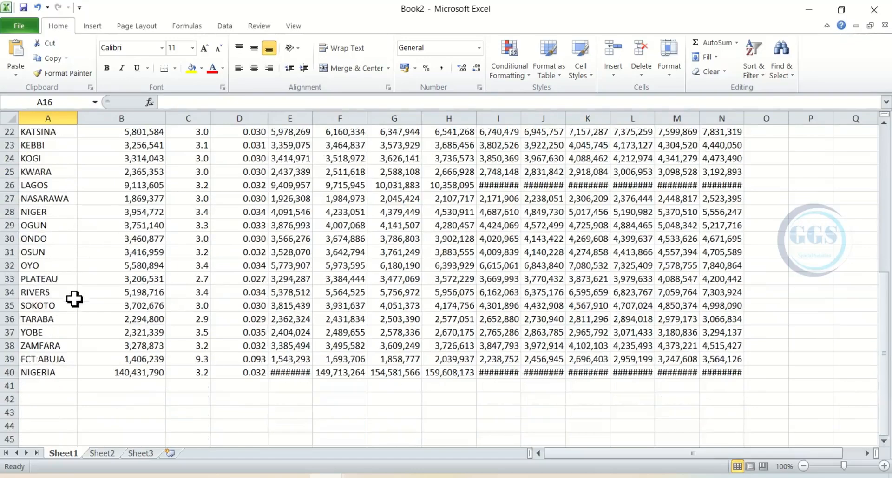
click(9, 359)
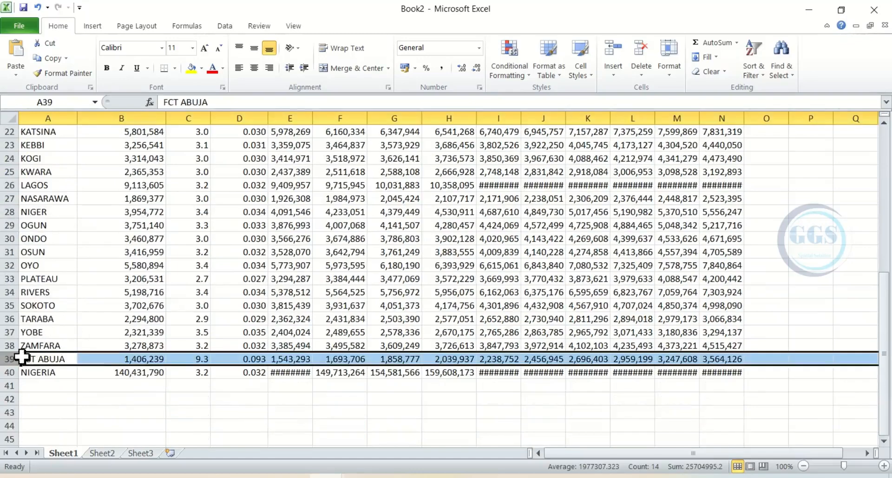
key(ctrl+x)
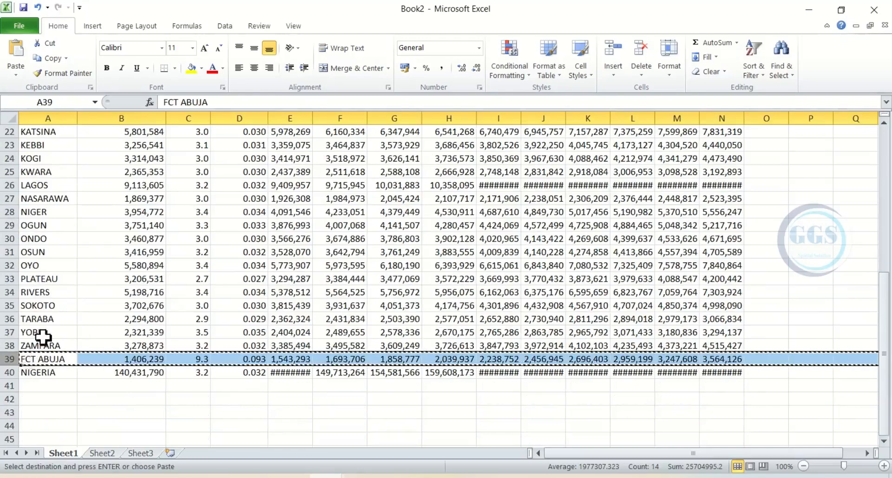
scroll(52, 261, up, 3)
click(37, 168)
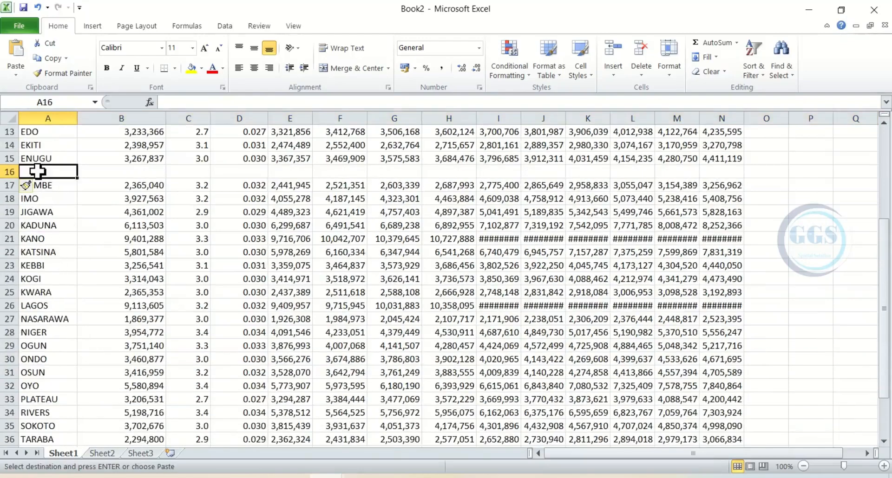
right_click(37, 172)
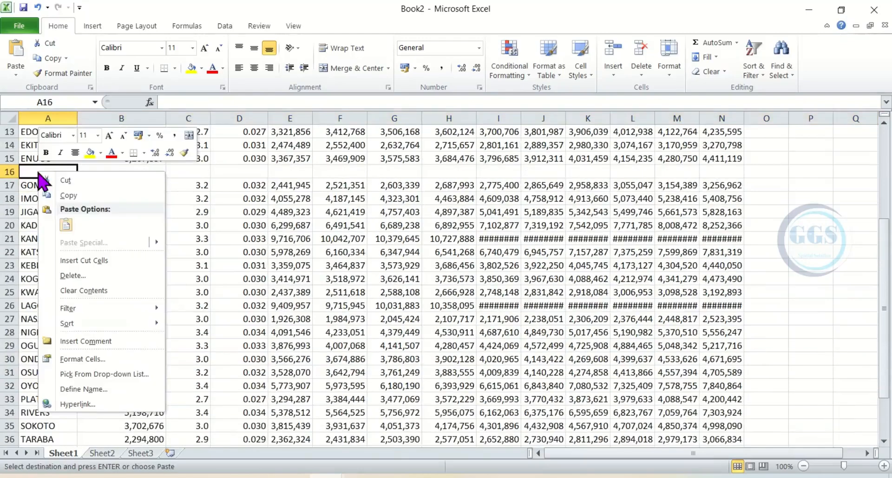
click(70, 228)
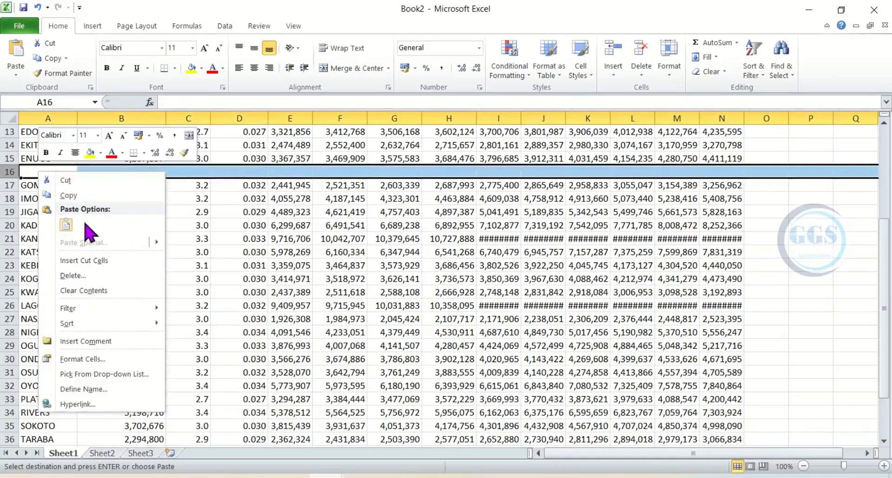
click(66, 226)
click(65, 226)
scroll(70, 232, down, 2)
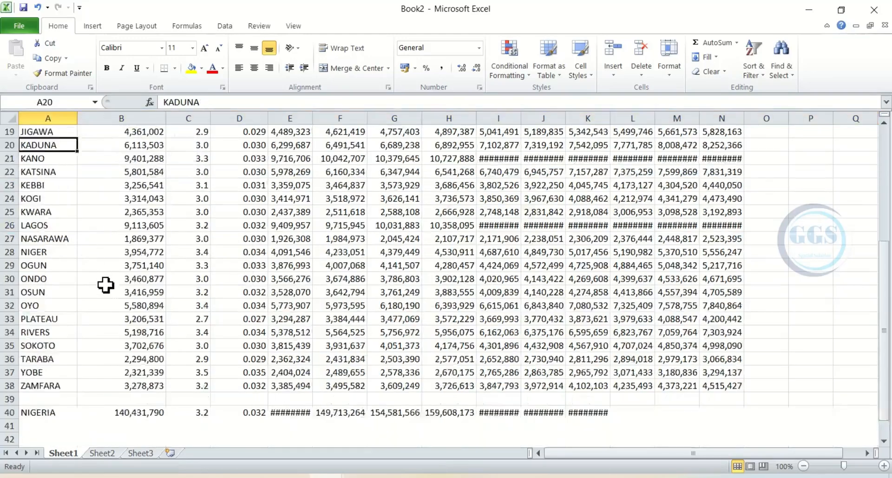
Delete the empty row 39 between the ZAMFARA and NIGERIA rows
scroll(105, 285, down, 2)
click(8, 318)
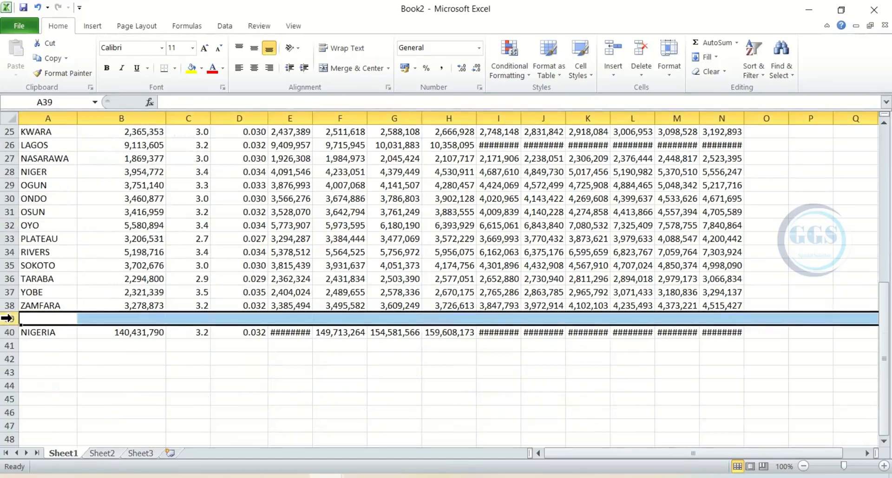
right_click(7, 318)
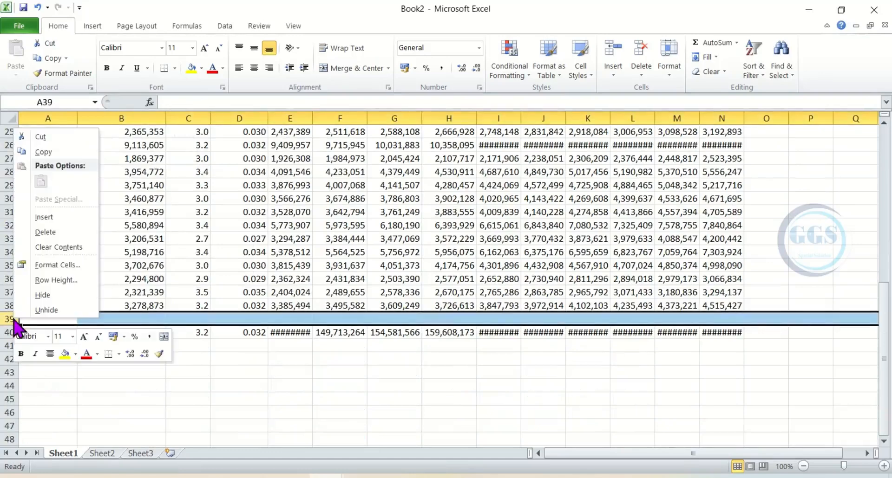
click(48, 235)
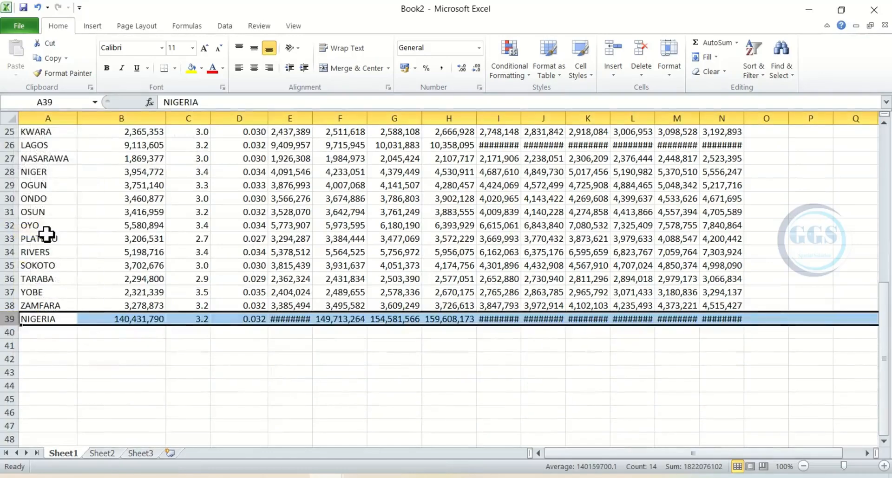
click(135, 334)
scroll(215, 253, up, 8)
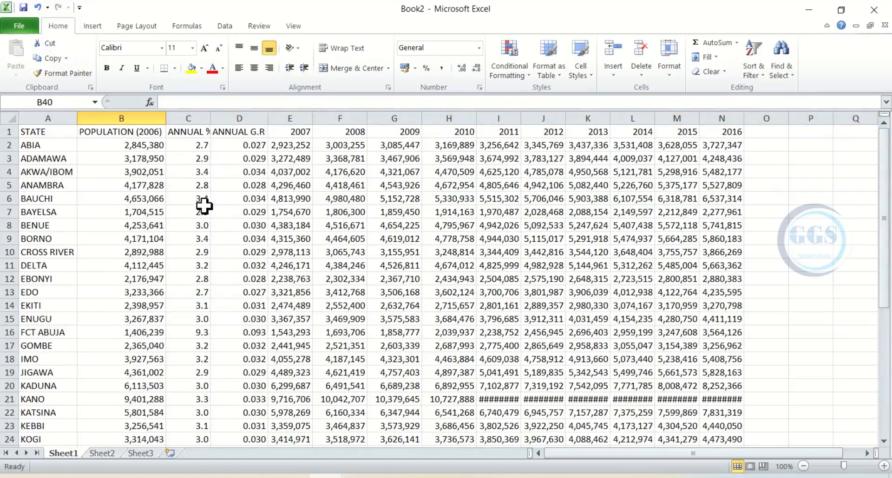
drag(418, 118, 418, 117)
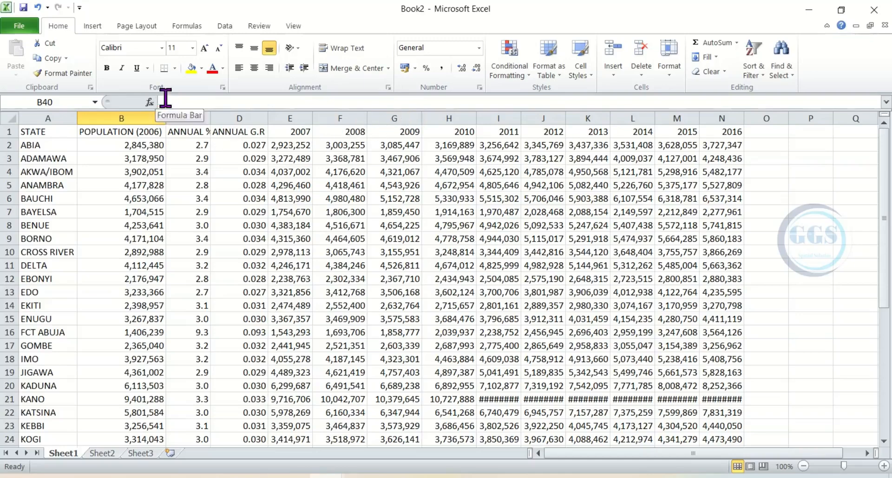
Save only the active sheet as Population.csv in the AA practice folder, using the CSV (Comma delimited) format
click(22, 7)
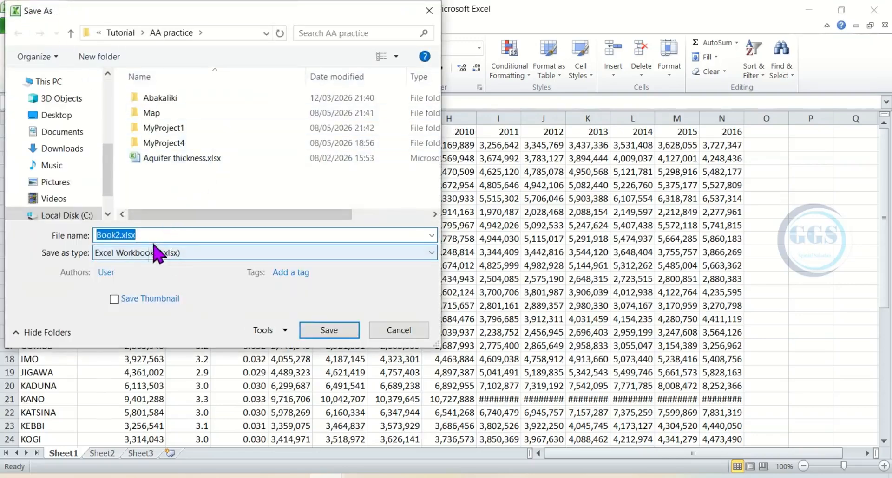
text(Population)
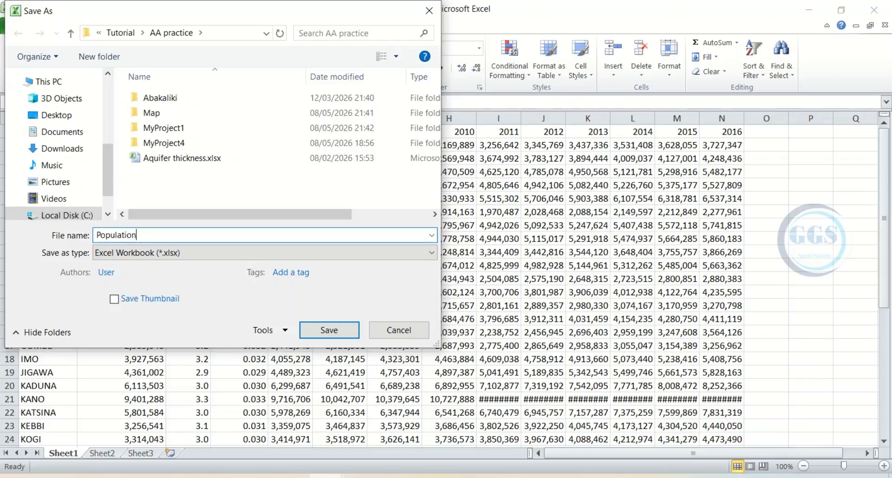
click(167, 254)
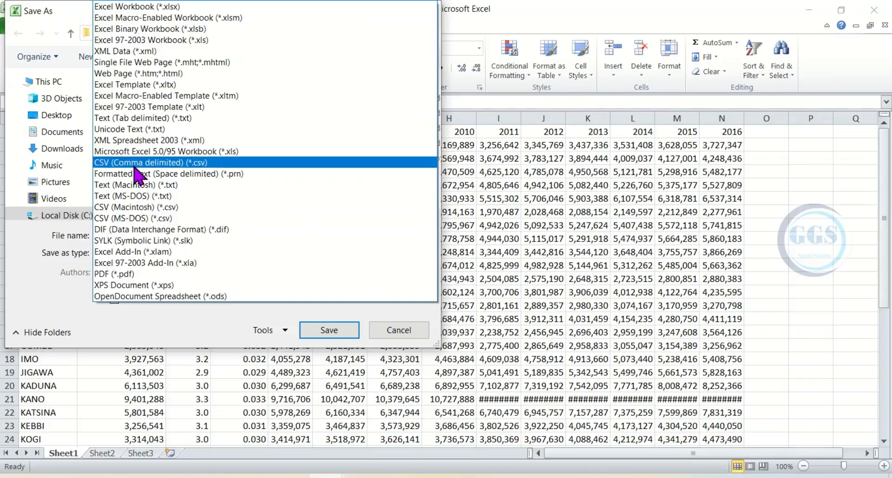
click(136, 163)
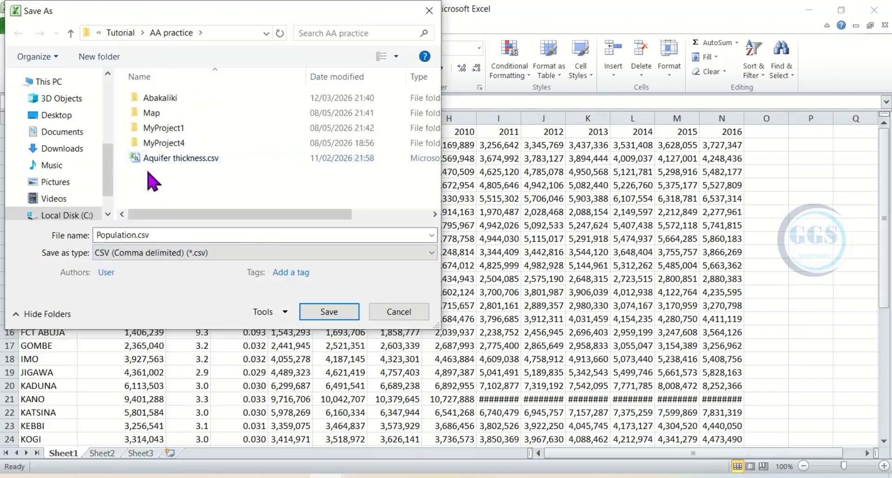
click(328, 312)
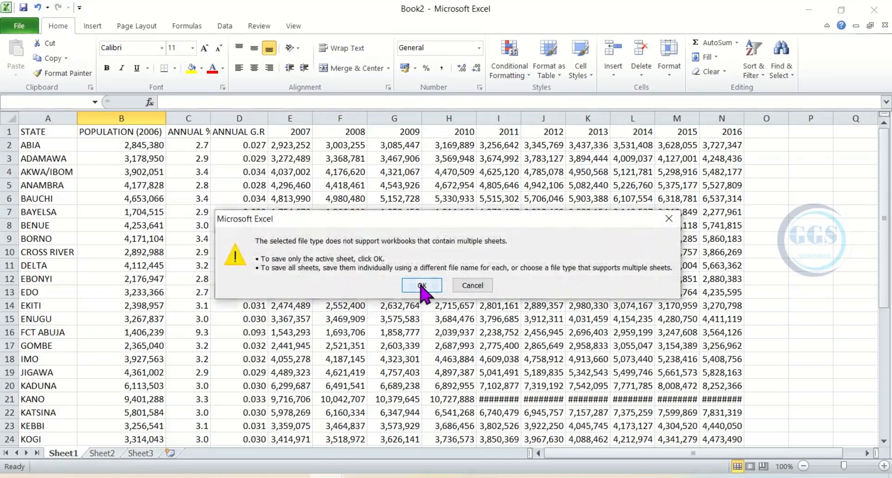
click(422, 286)
click(398, 291)
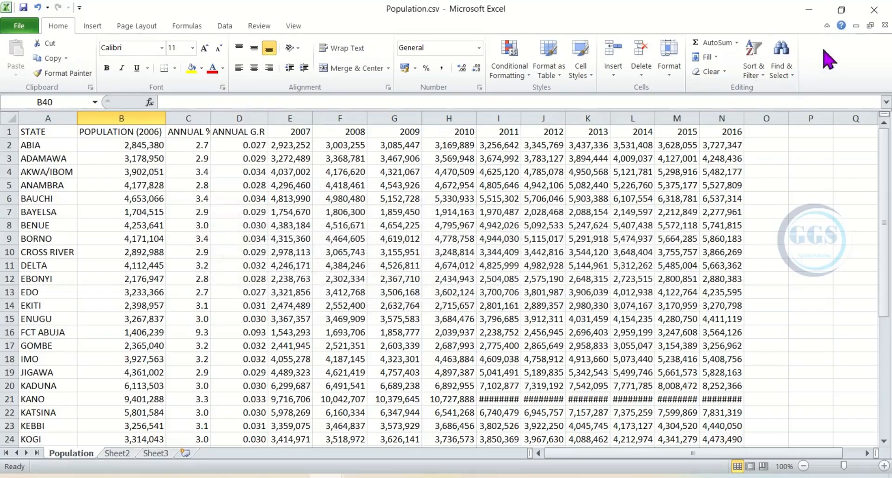
Close the saved CSV workbook and switch to the QGIS project containing the Nigeria layer
click(872, 10)
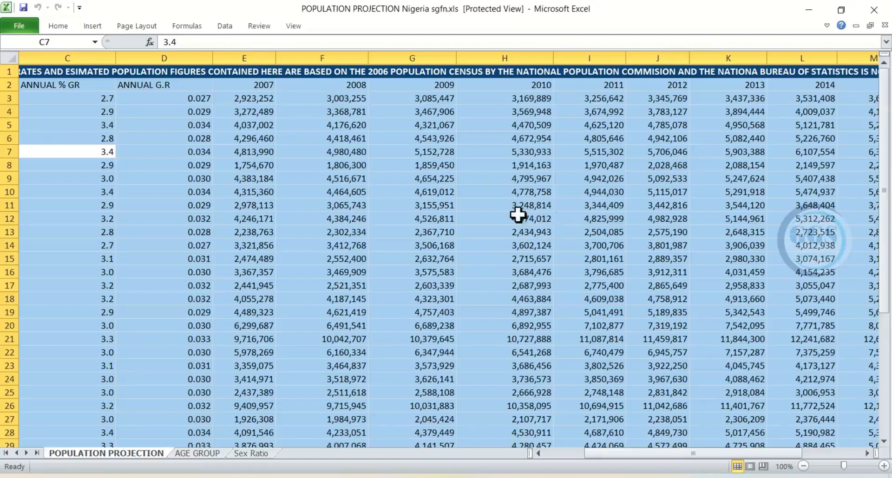
click(466, 216)
click(809, 10)
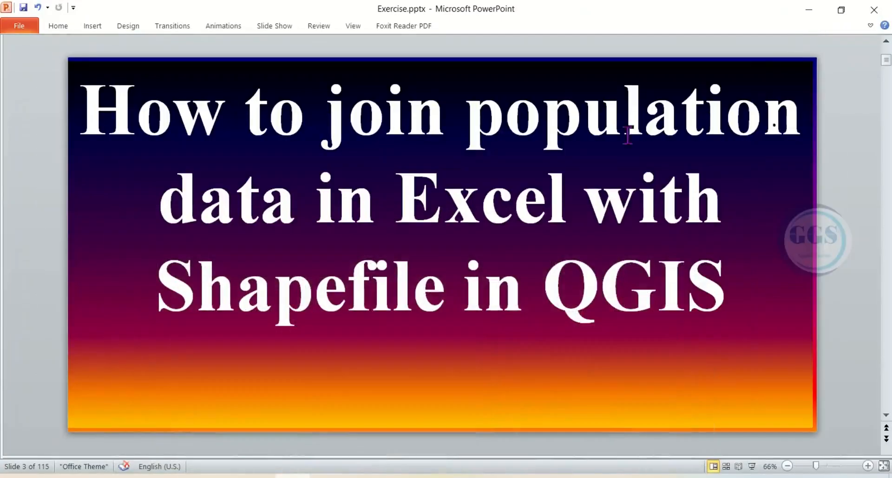
mouse_move(258, 476)
click(291, 428)
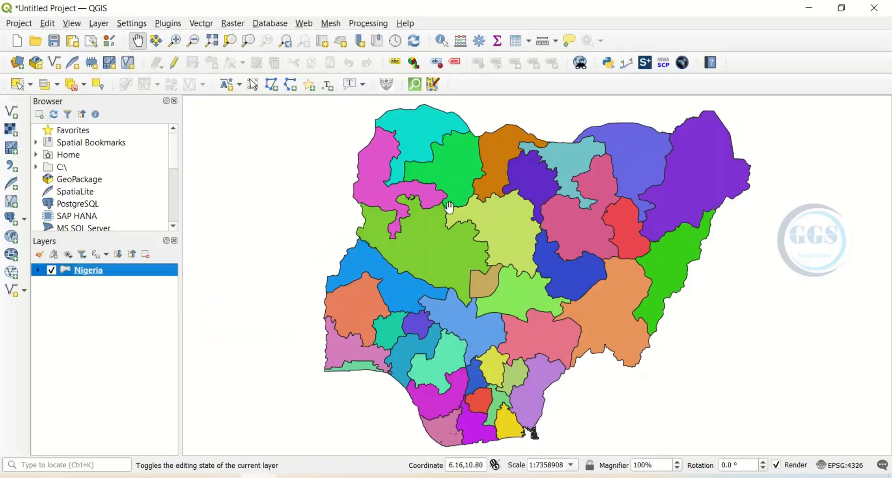
Open the Nigeria layer's attribute table and look through the order and spelling of its state records
right_click(96, 272)
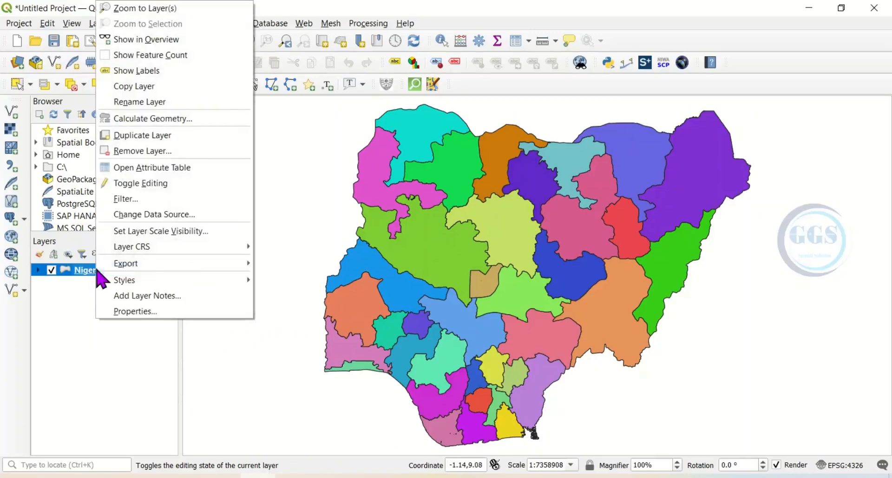
click(152, 179)
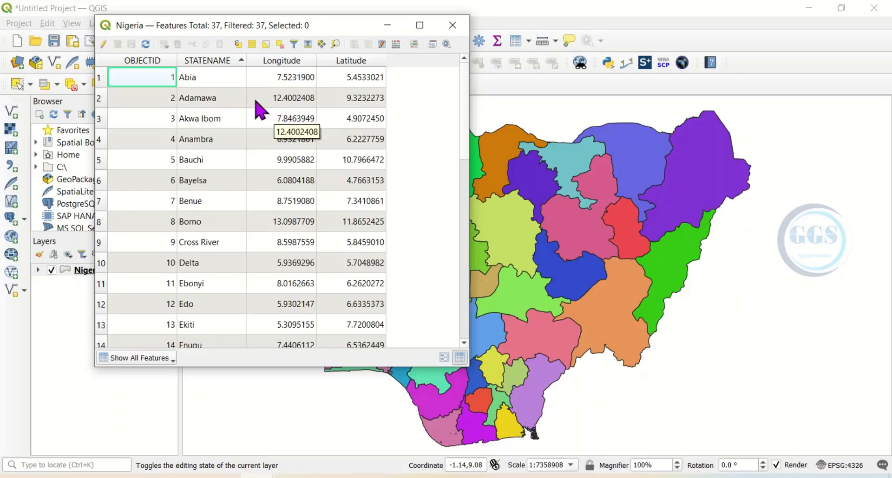
scroll(278, 134, down, 7)
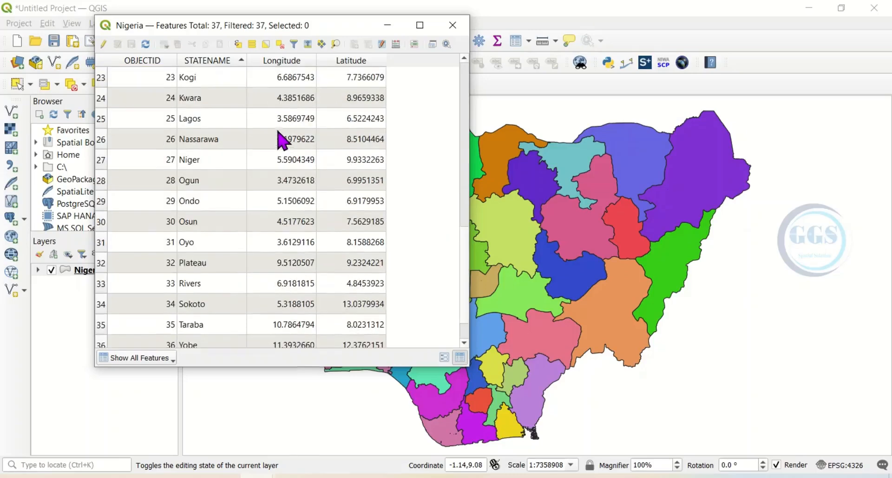
scroll(281, 141, up, 5)
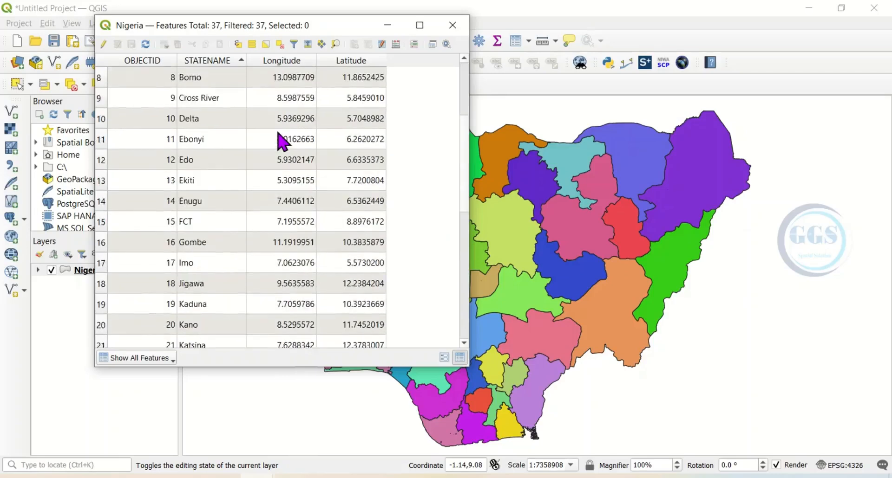
scroll(281, 141, up, 2)
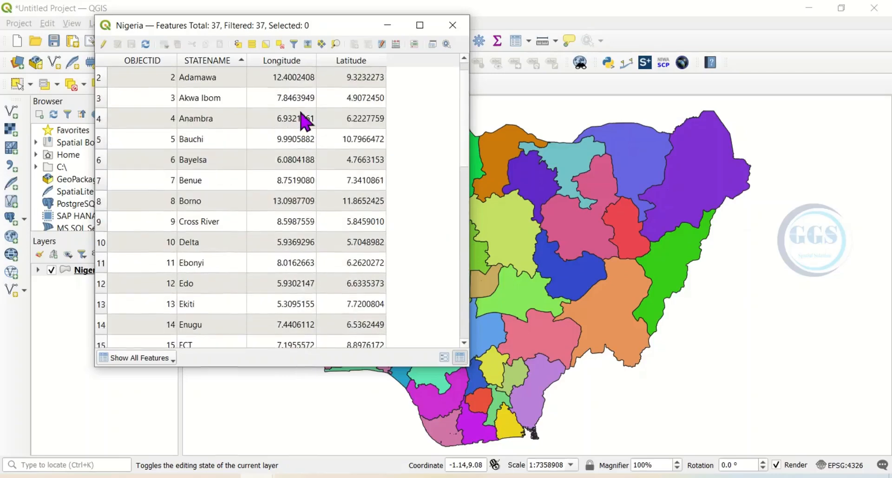
scroll(302, 119, up, 1)
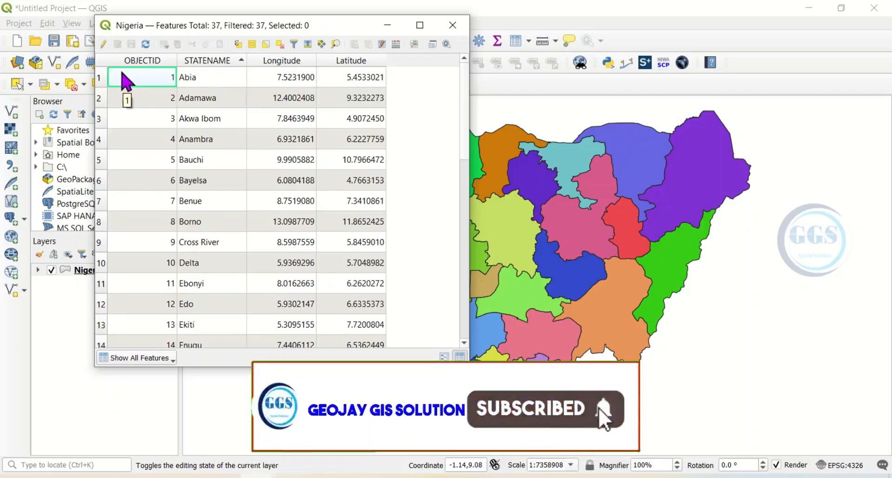
Copy all records of the Nigeria attribute table and open Population.csv from the AA practice folder in Excel
click(252, 45)
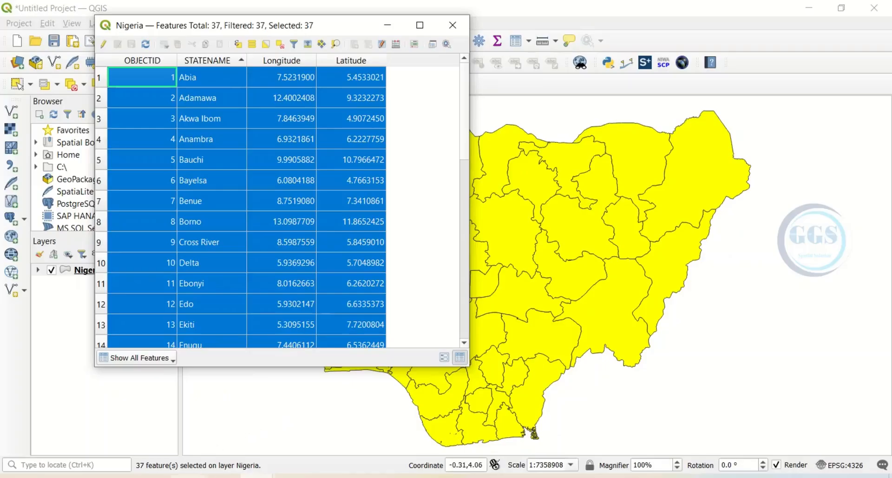
click(154, 477)
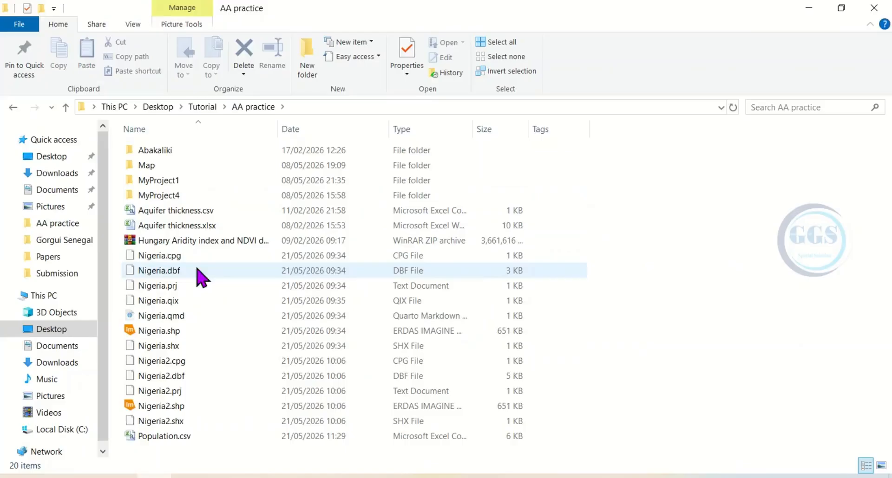
double_click(164, 436)
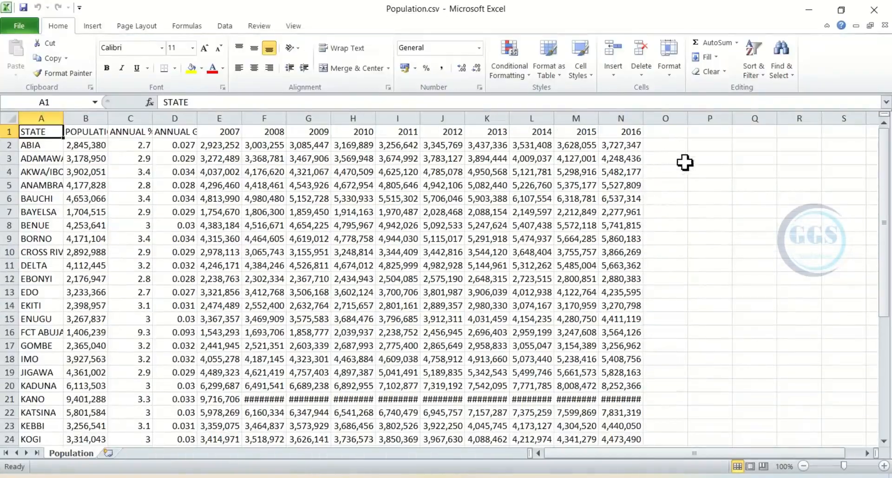
Paste the copied QGIS attributes beside the 2016 column, starting at cell O1 and matching the destination formatting
click(676, 132)
right_click(676, 132)
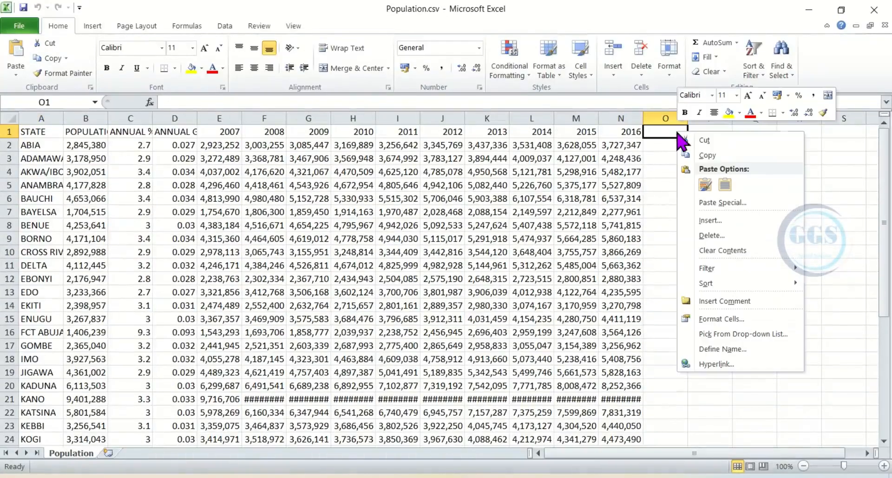
click(724, 185)
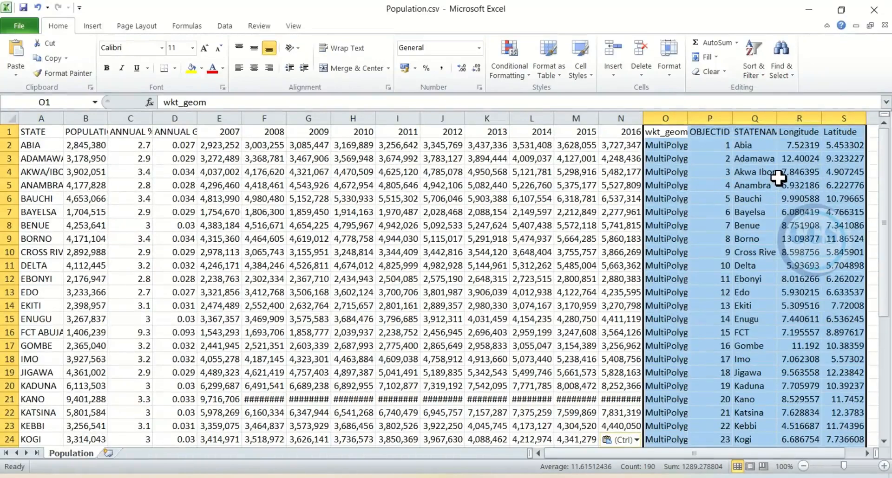
Delete the pasted wkt_geom and OBJECTID columns
click(711, 158)
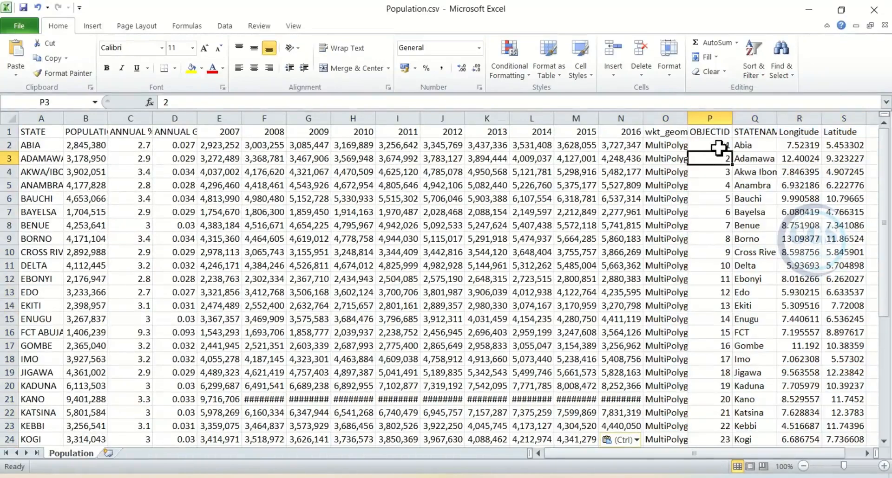
drag(667, 119, 708, 123)
right_click(675, 116)
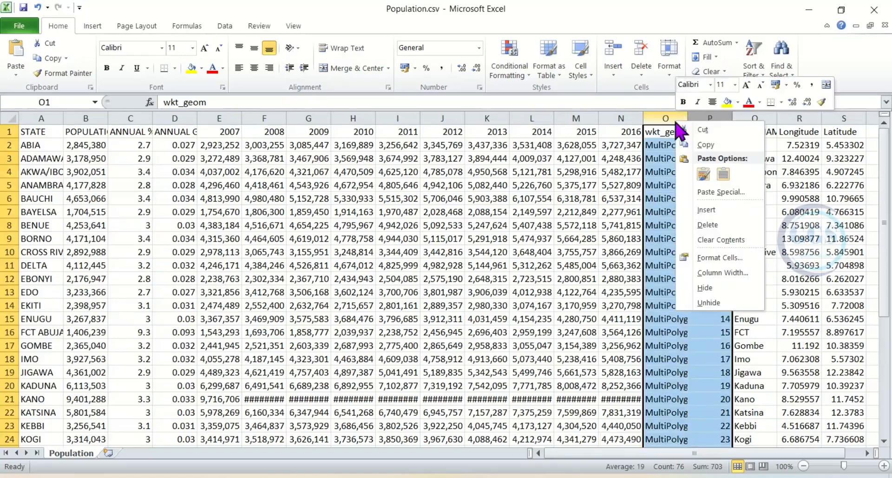
click(718, 226)
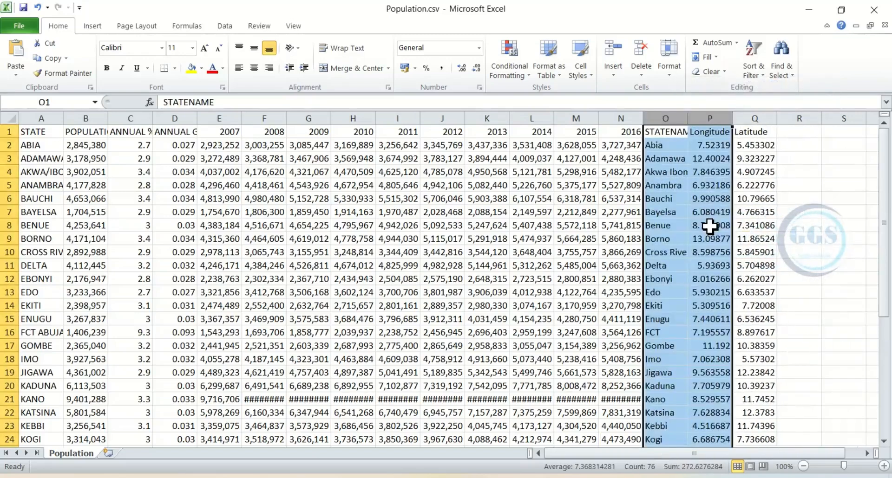
Widen the STATENAME and Longitude columns to fit their contents
click(714, 222)
drag(689, 118, 696, 118)
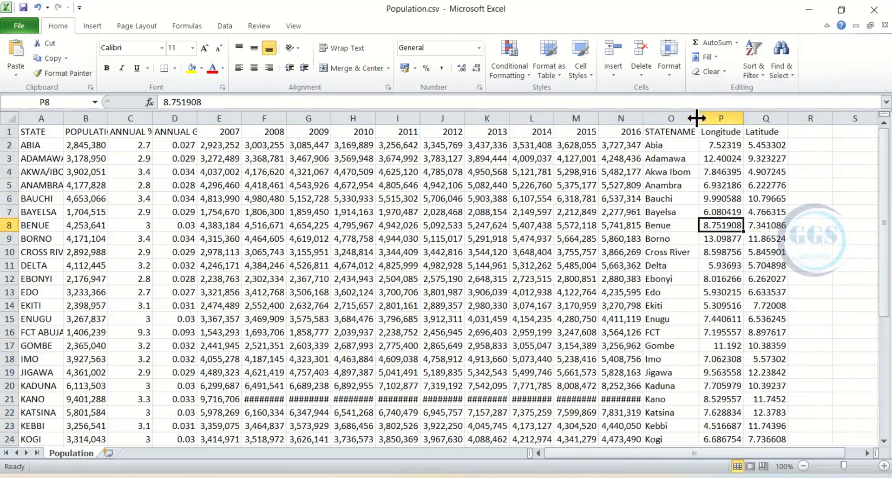
double_click(744, 118)
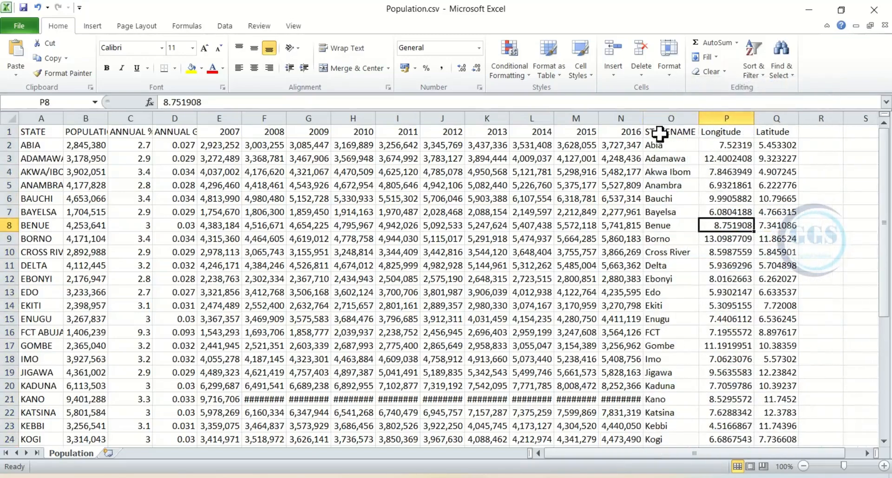
Compare the ABIA row's STATE entry with its pasted STATENAME, Longitude and Latitude values
click(660, 118)
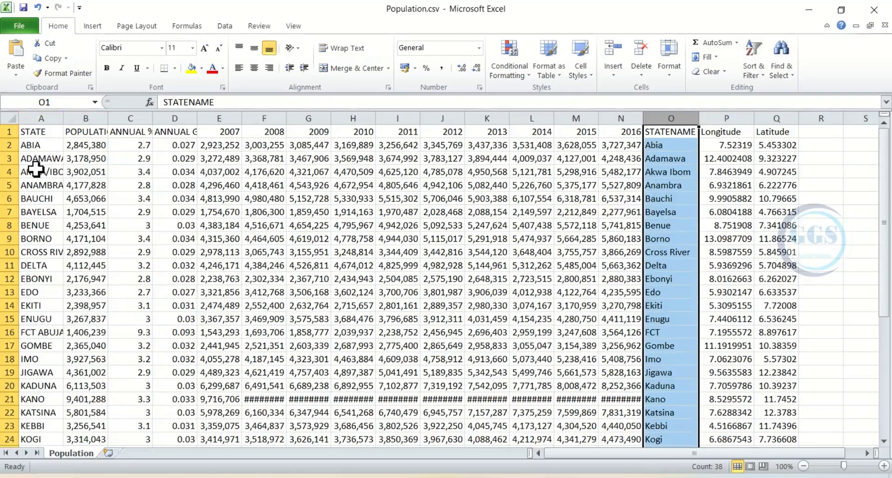
click(7, 145)
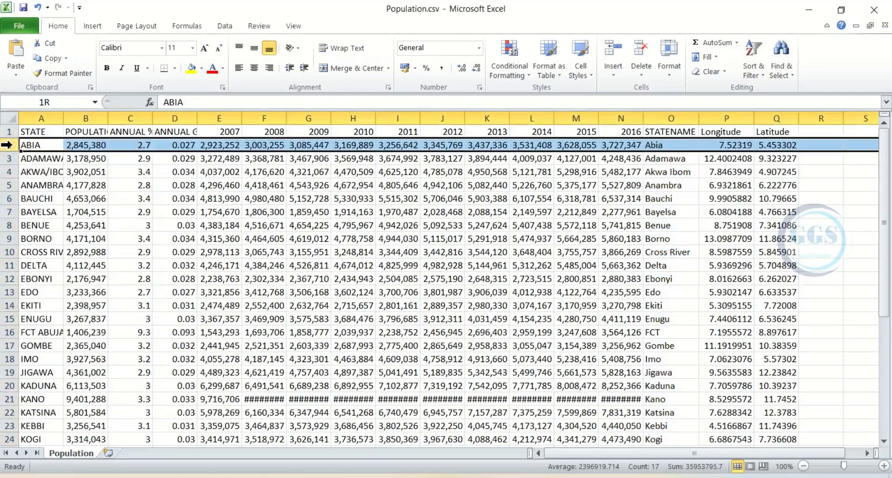
click(36, 146)
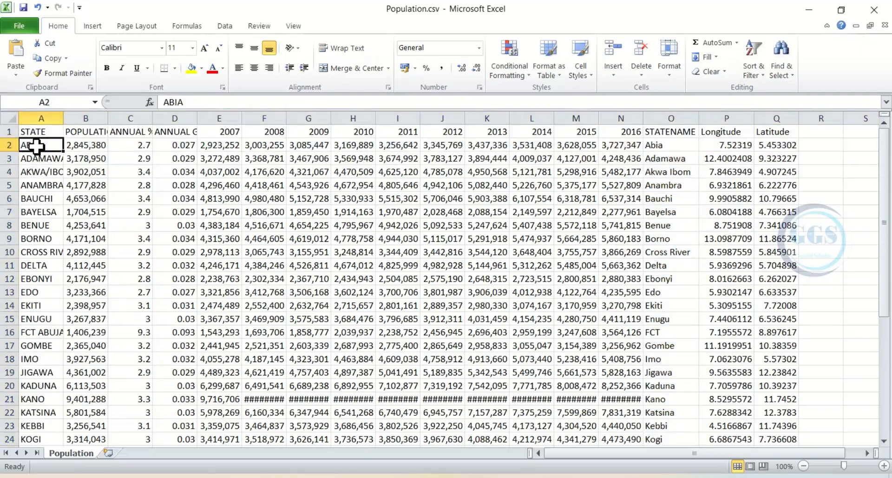
click(651, 145)
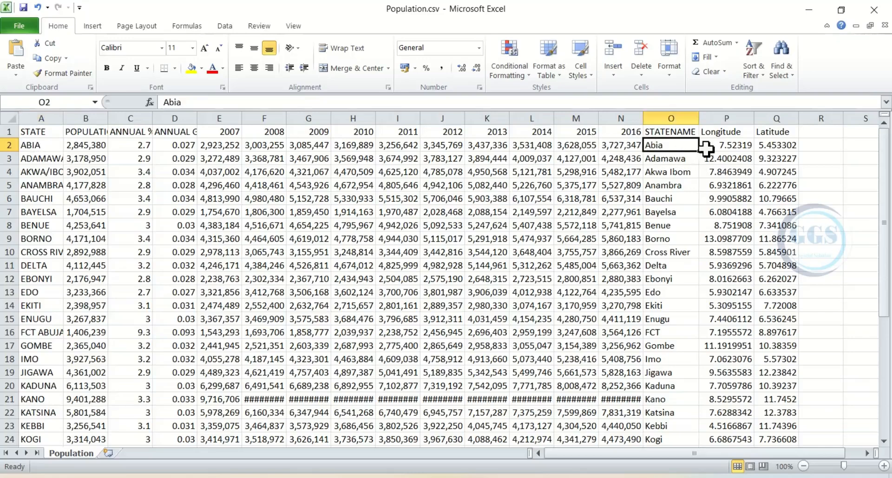
click(725, 145)
click(781, 145)
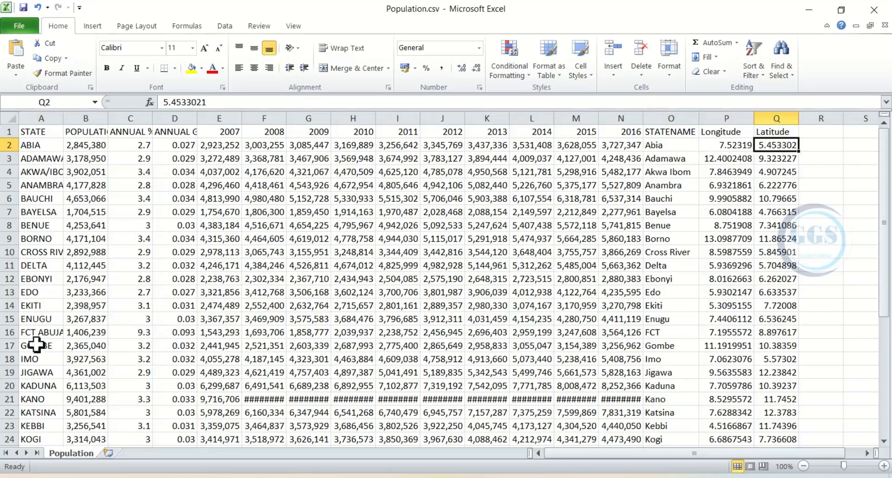
Compare the STATE and STATENAME entries in the IMO row and through the remaining rows down to NIGERIA
click(32, 359)
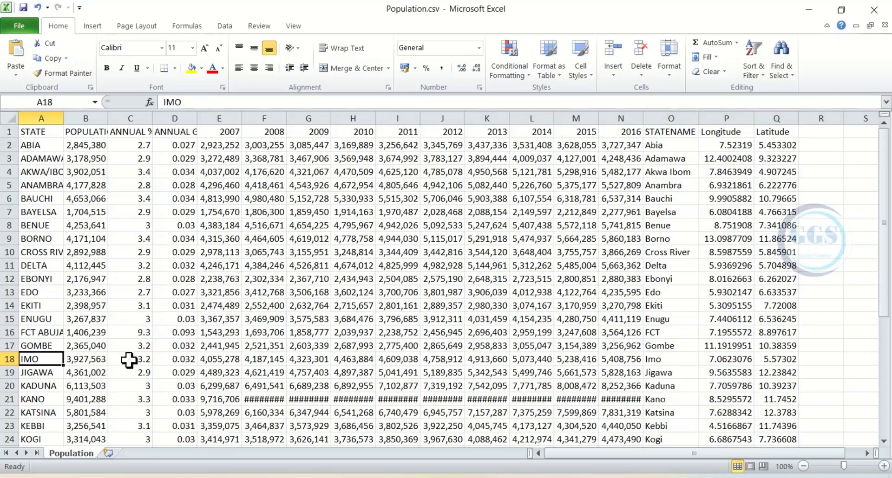
click(5, 361)
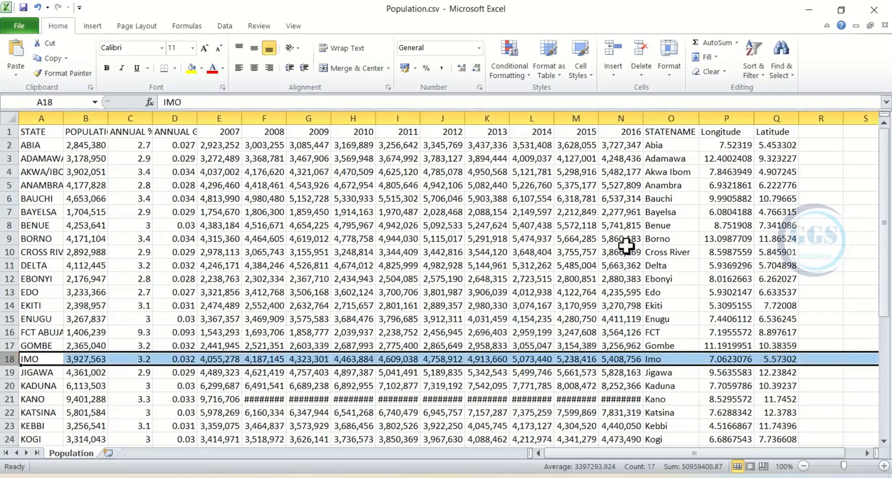
scroll(604, 246, down, 3)
scroll(592, 245, down, 5)
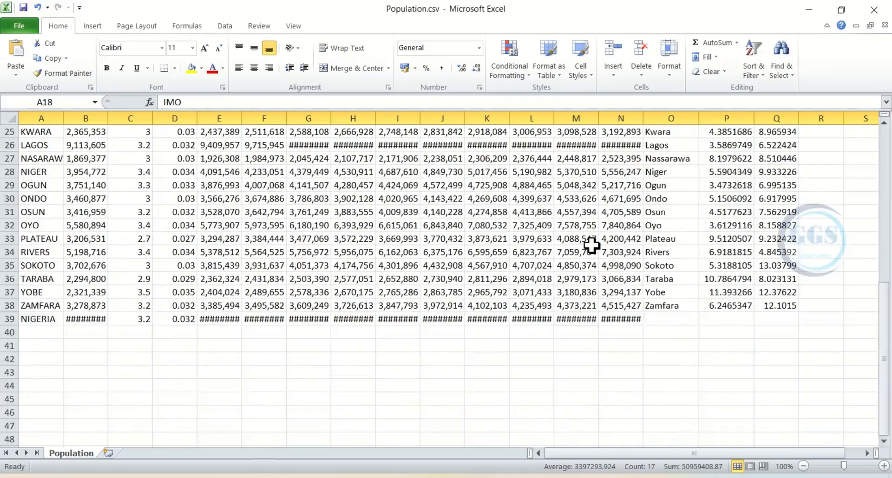
scroll(592, 245, up, 4)
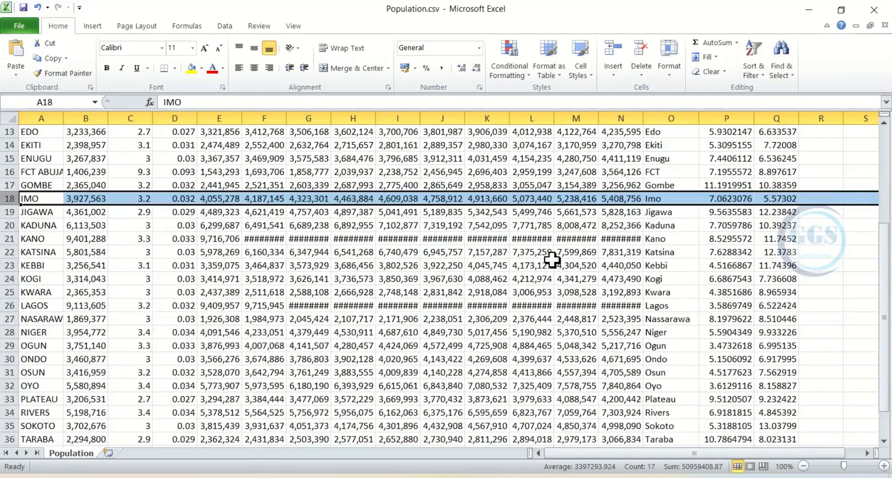
scroll(491, 256, up, 2)
scroll(491, 256, up, 2)
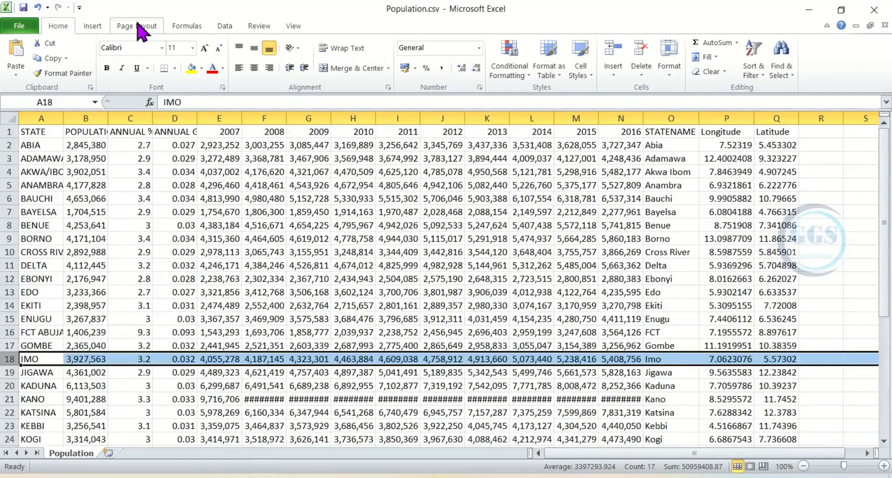
Save Population.csv, keeping the CSV (Comma delimited) format, and close it
click(23, 7)
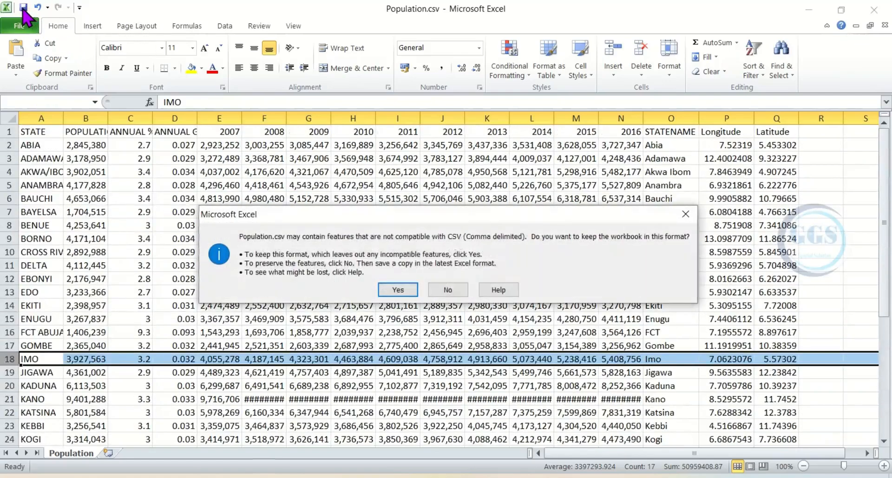
click(410, 293)
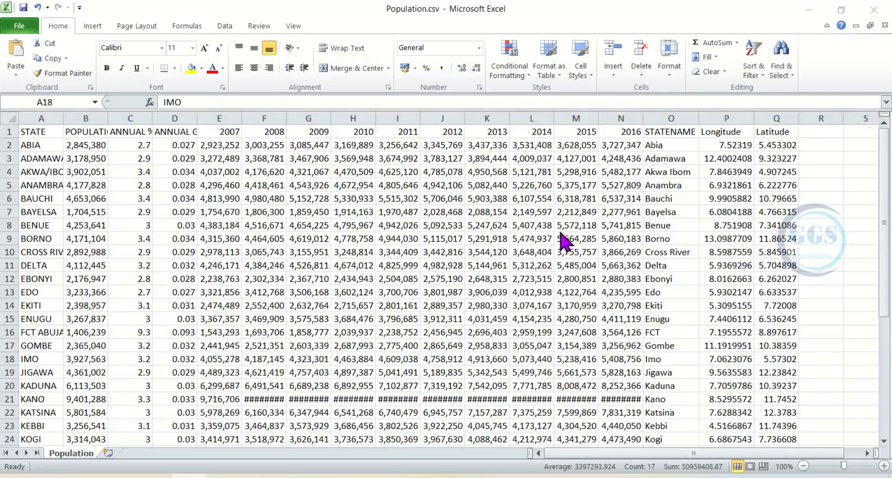
key(shift+space)
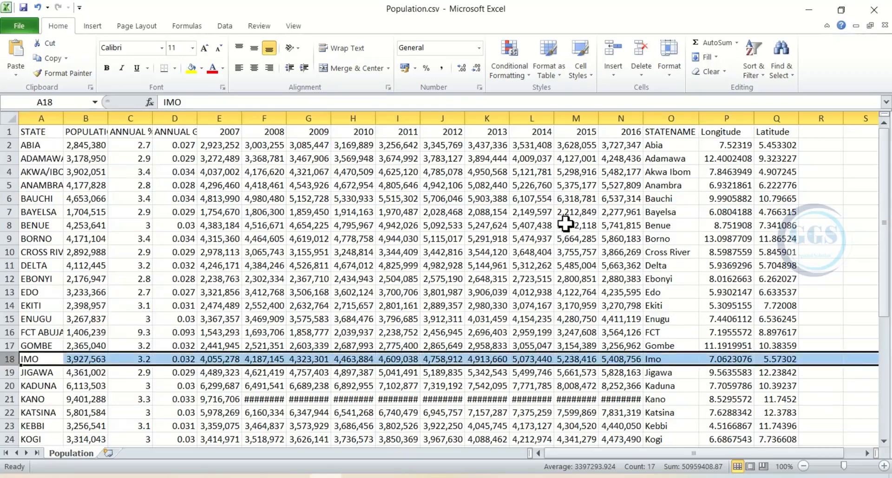
click(669, 212)
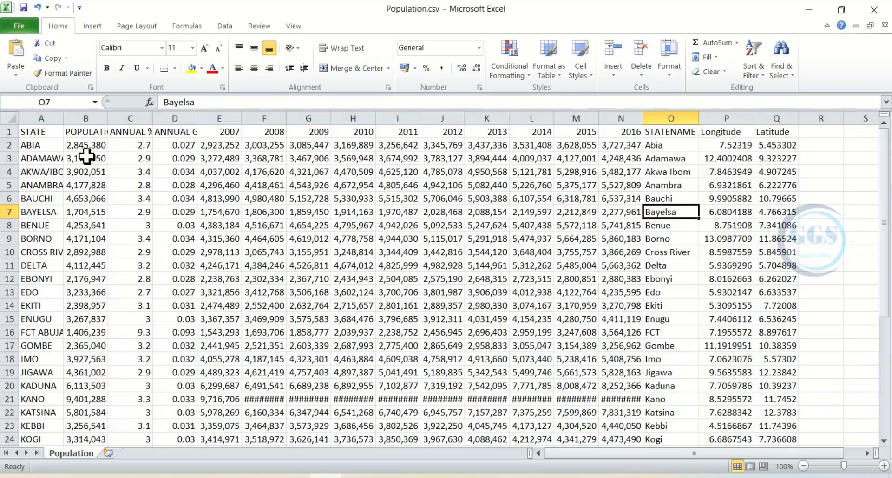
click(39, 131)
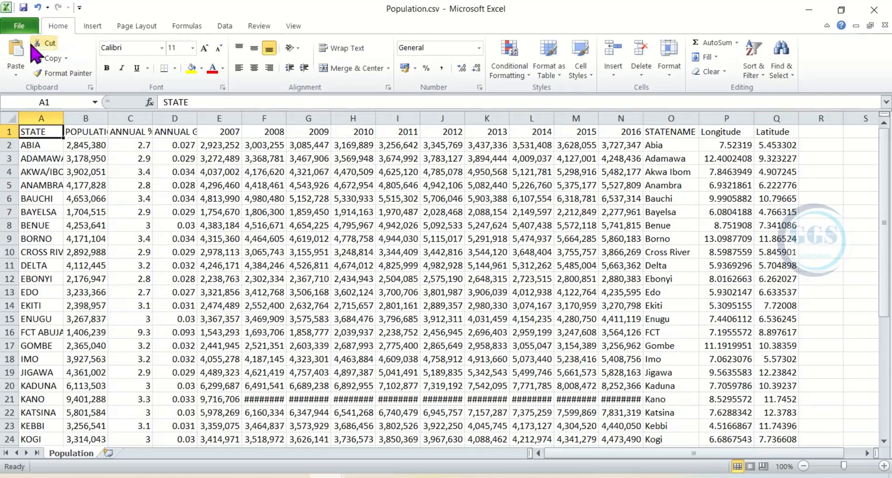
click(22, 7)
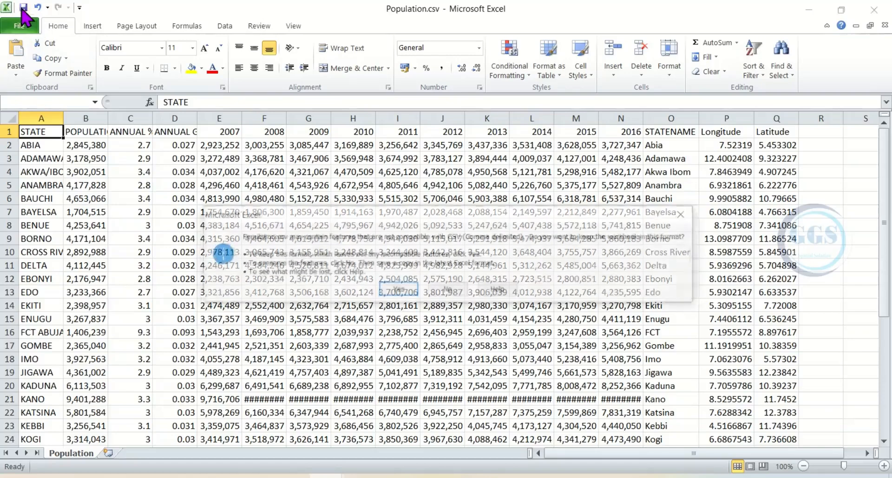
click(395, 292)
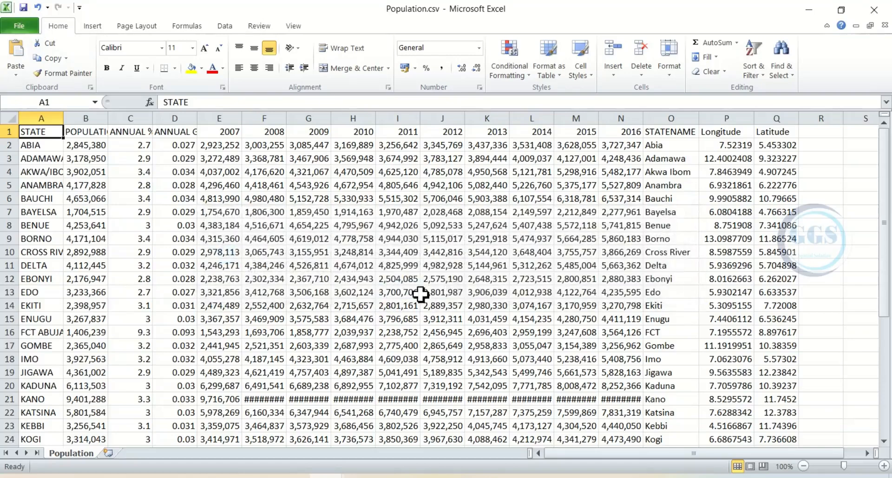
click(866, 14)
Switch to QGIS and close the Nigeria layer's open attribute table
mouse_move(258, 477)
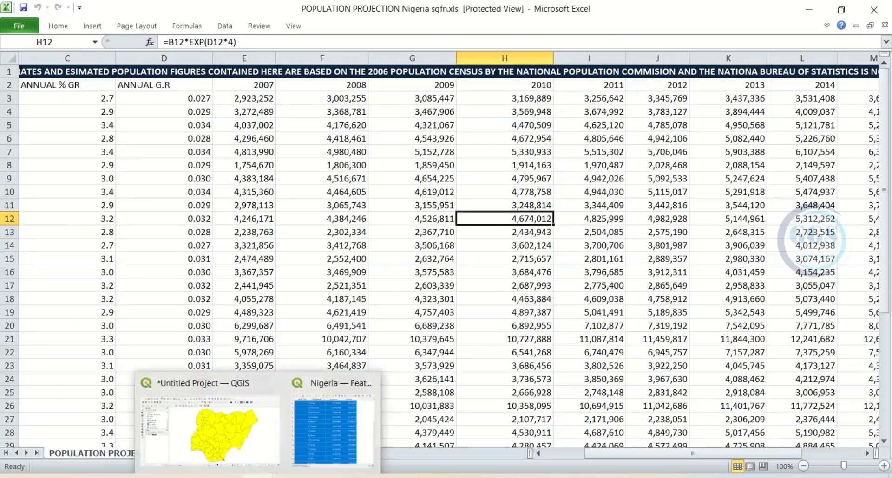
click(229, 432)
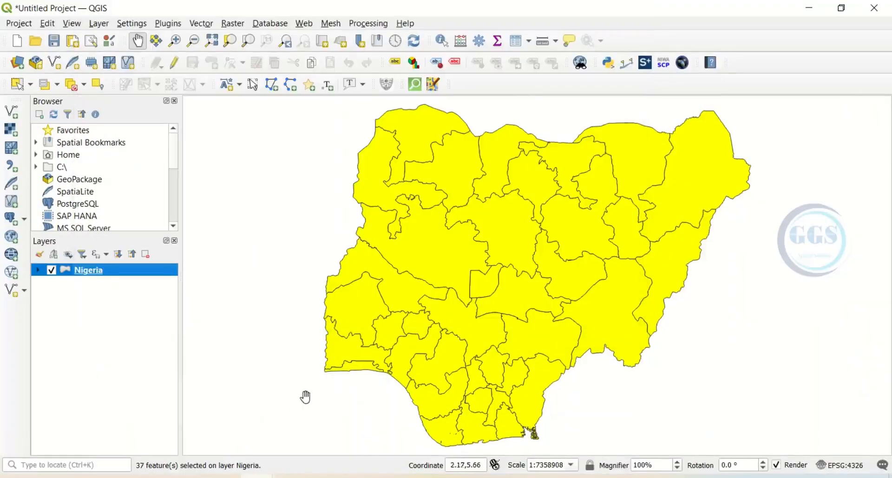
mouse_move(257, 477)
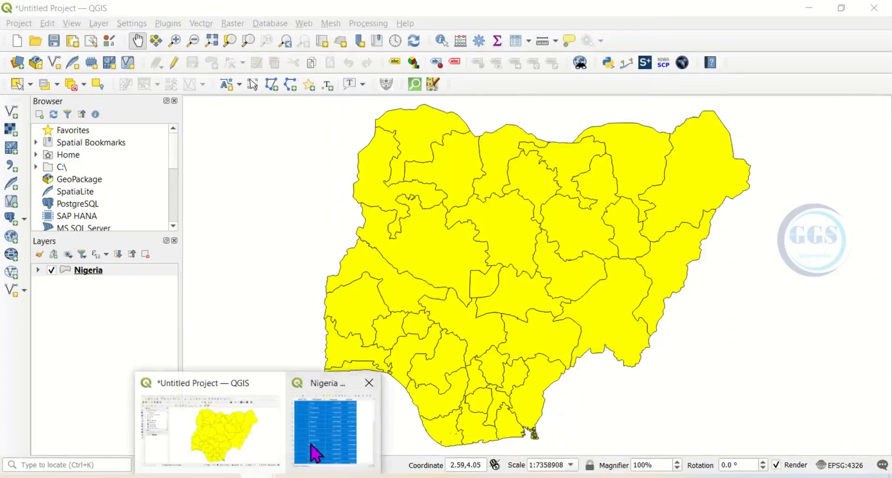
click(313, 443)
click(453, 25)
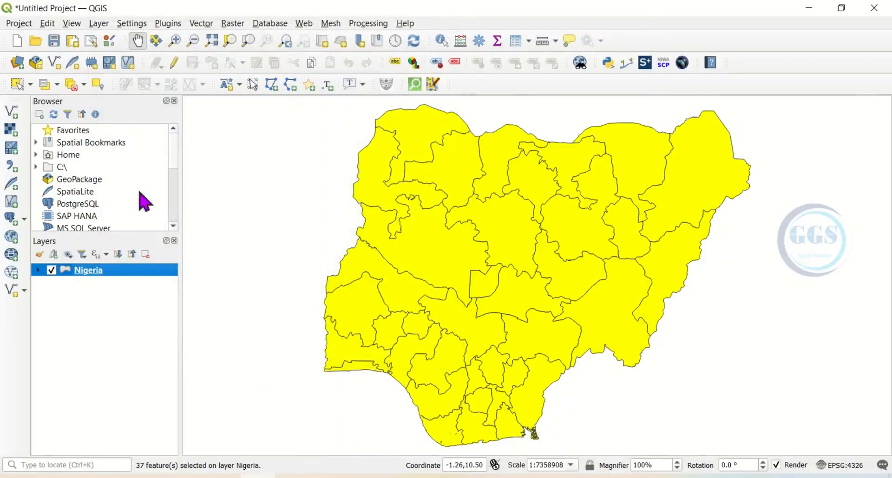
Add Population.csv from the AA practice folder as a delimited text point layer, with Longitude as X field and Latitude as Y field
click(107, 25)
mouse_move(137, 76)
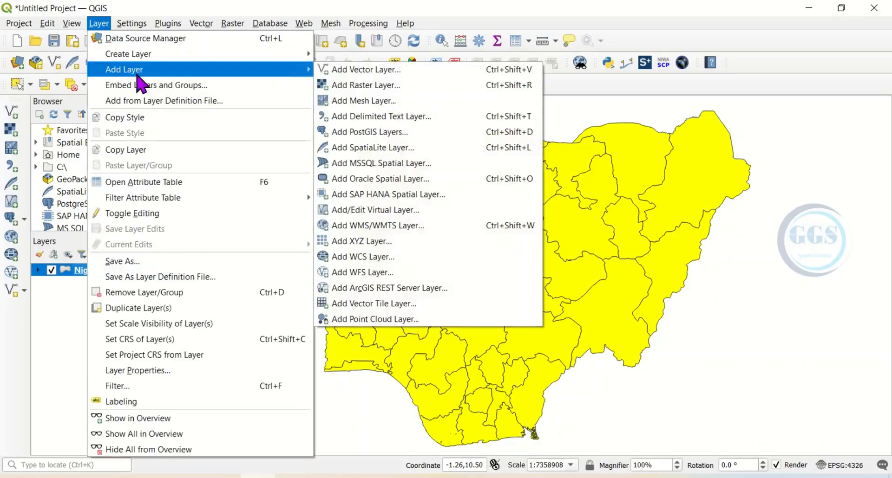
click(376, 122)
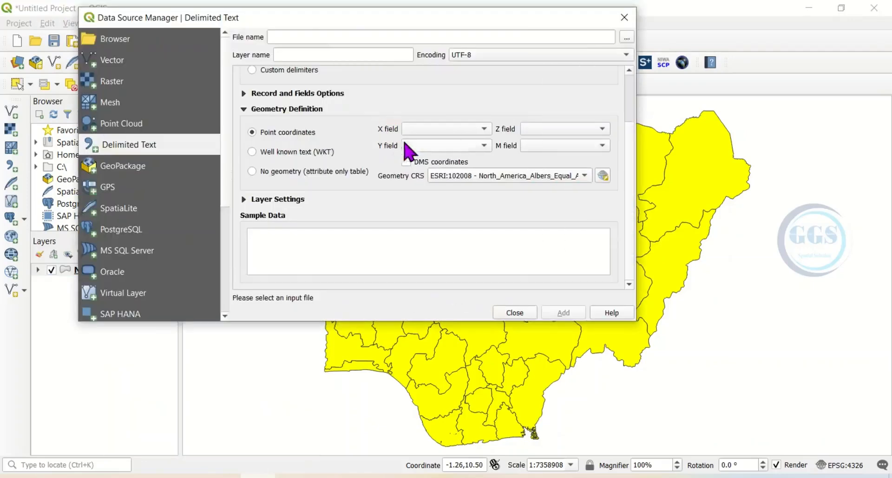
click(627, 38)
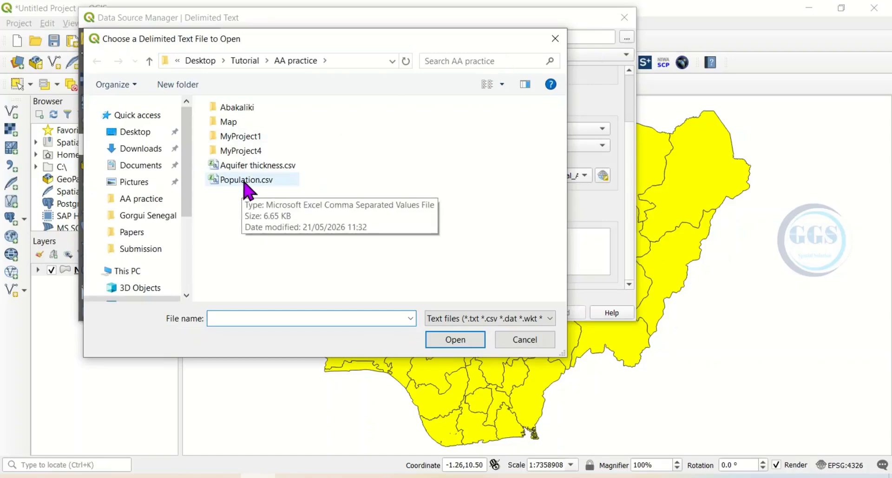
click(244, 181)
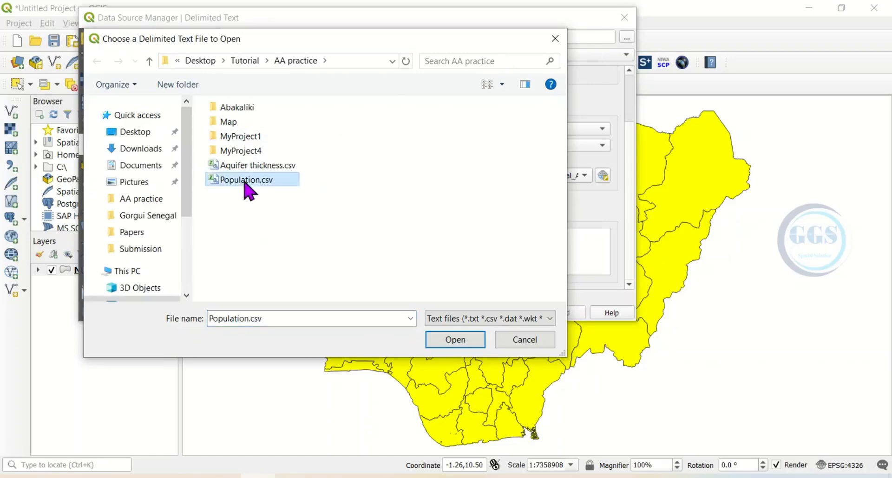
click(455, 340)
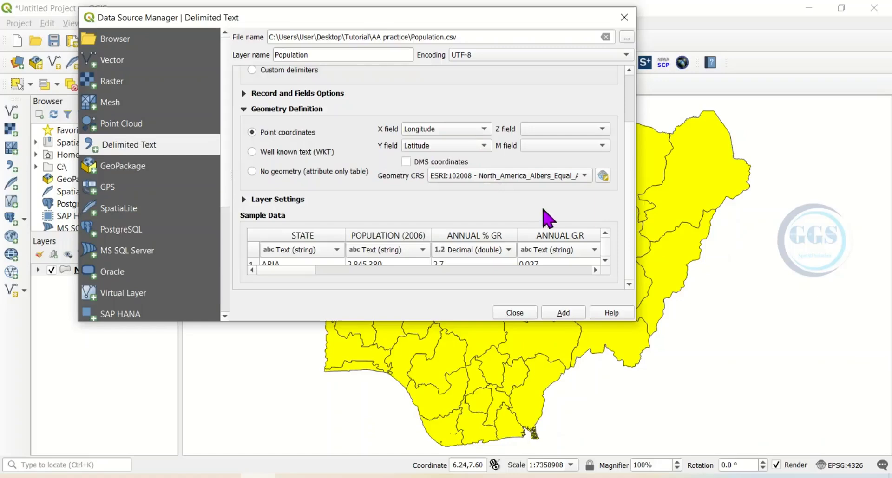
scroll(424, 243, down, 1)
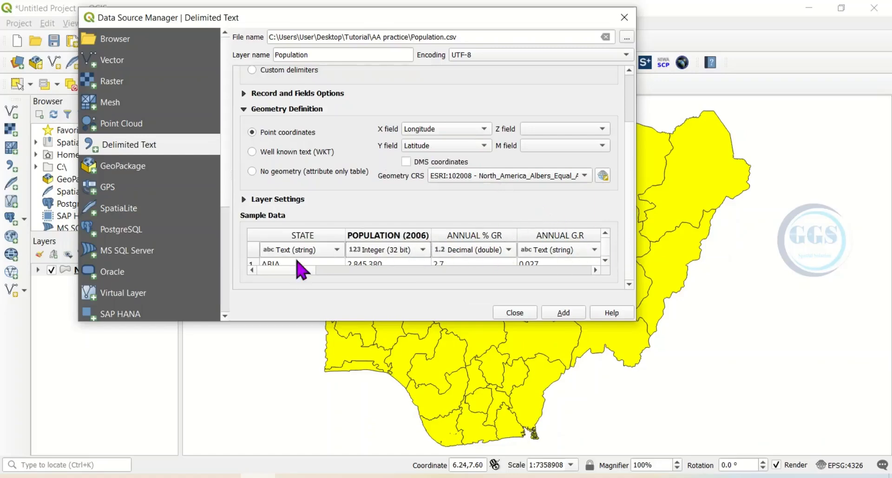
click(563, 316)
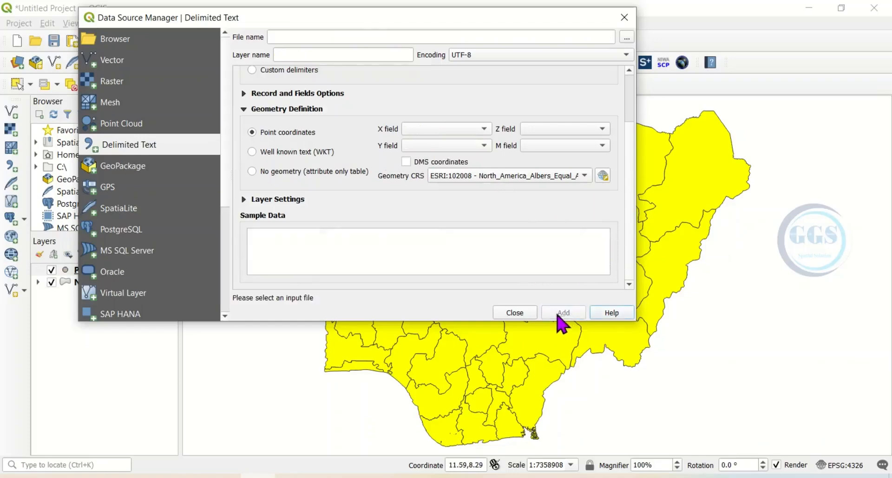
click(514, 314)
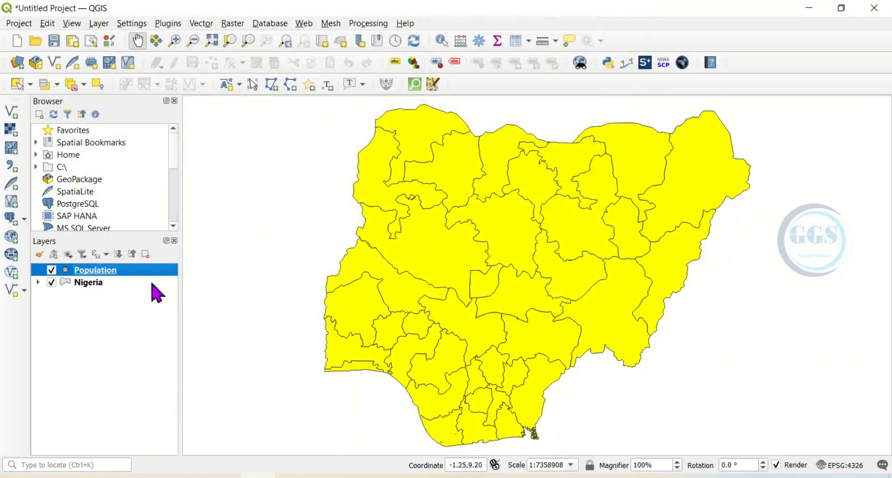
Set the Population layer's CRS to EPSG:4326
right_click(96, 275)
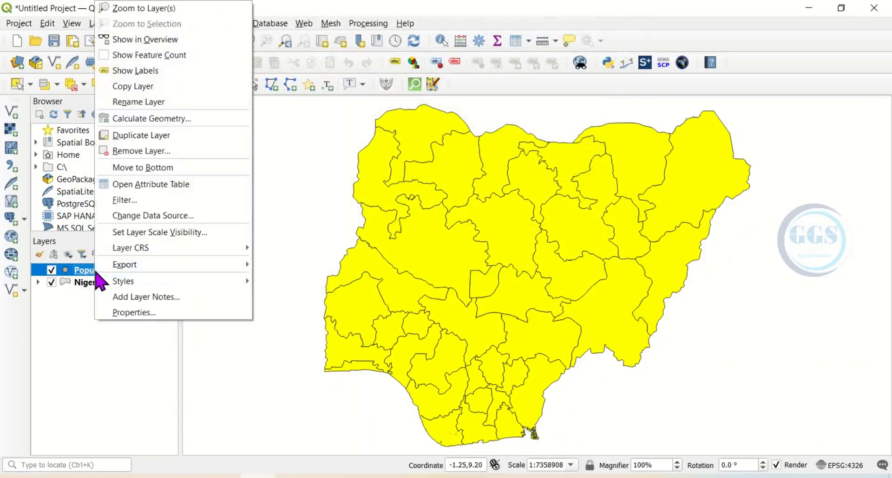
mouse_move(138, 250)
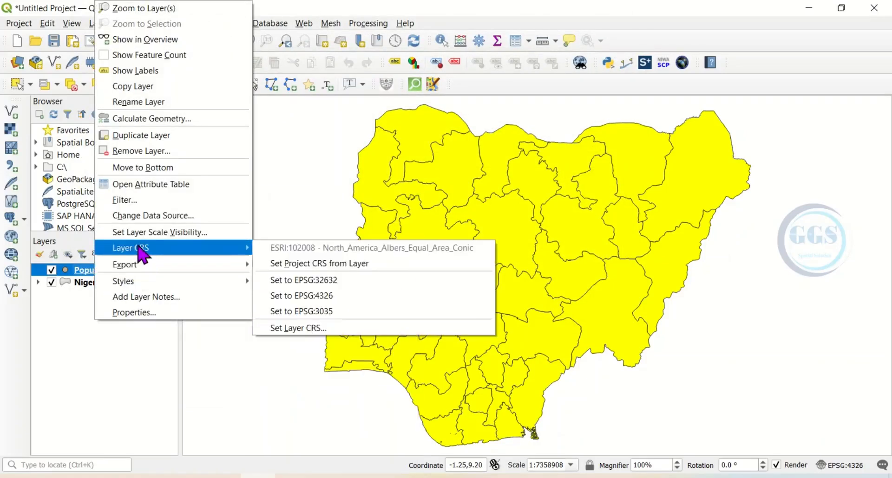
click(325, 297)
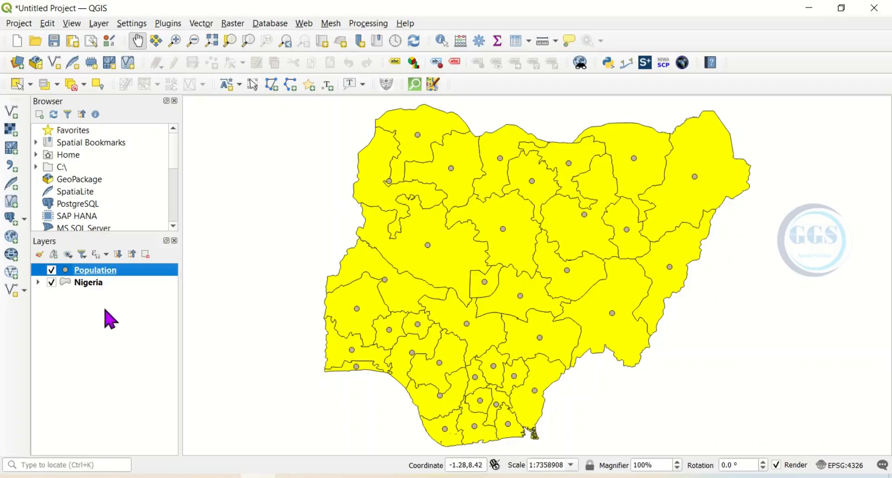
Deselect all features of the Nigeria layer from its attribute table and close the table
right_click(97, 284)
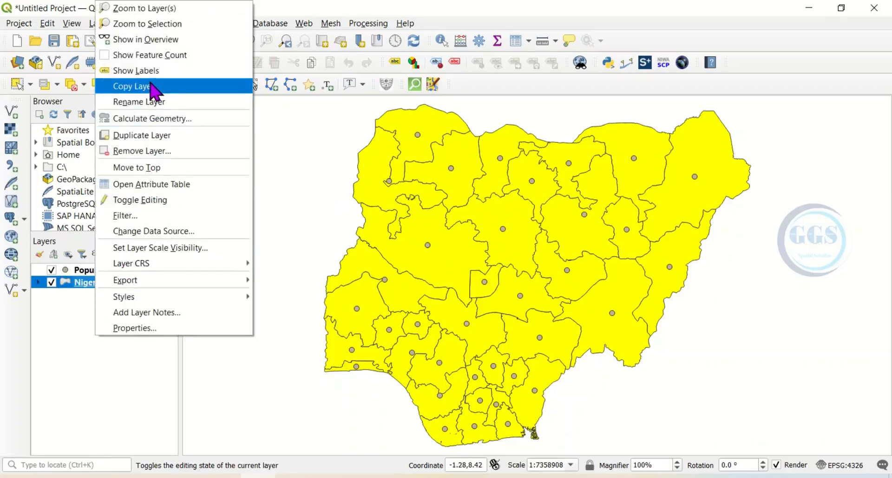
click(148, 185)
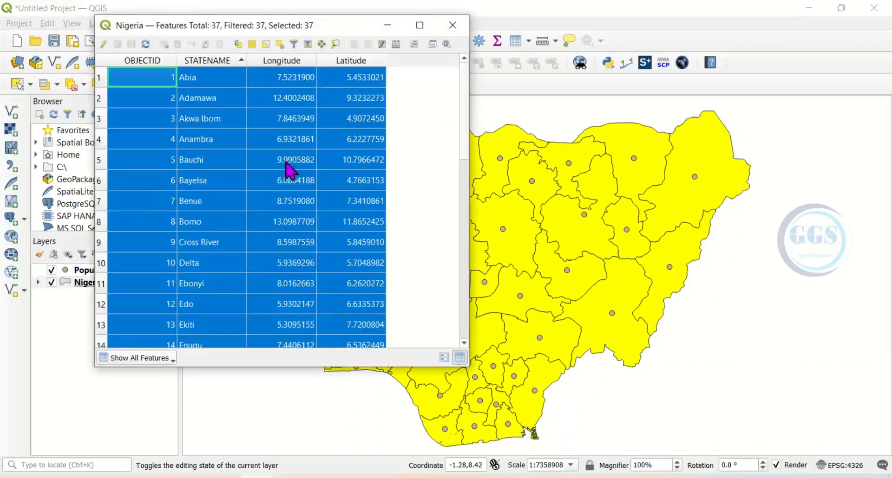
click(320, 118)
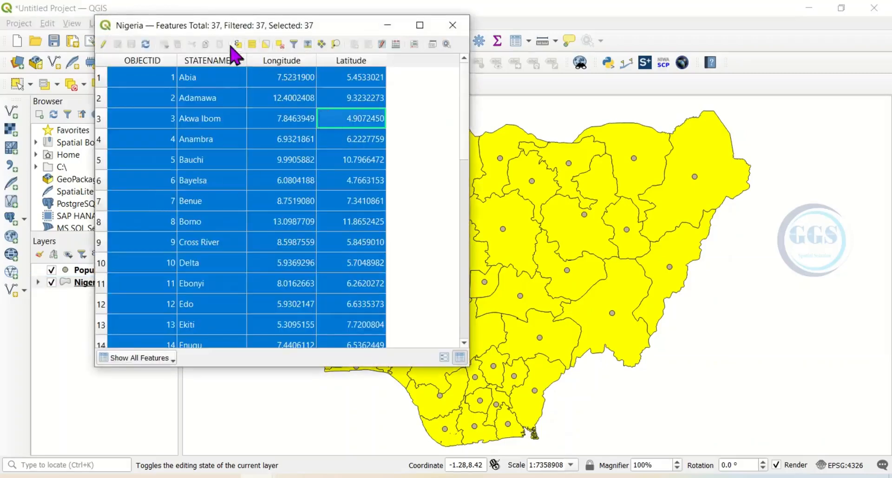
click(279, 45)
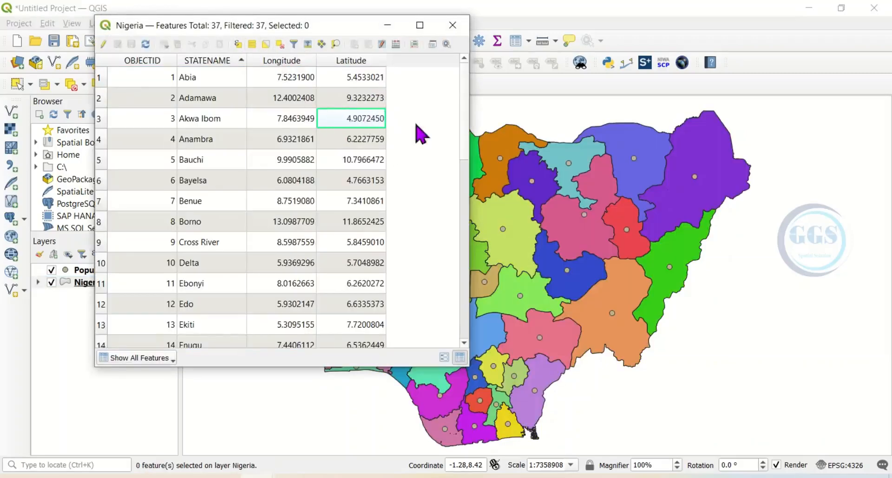
click(453, 28)
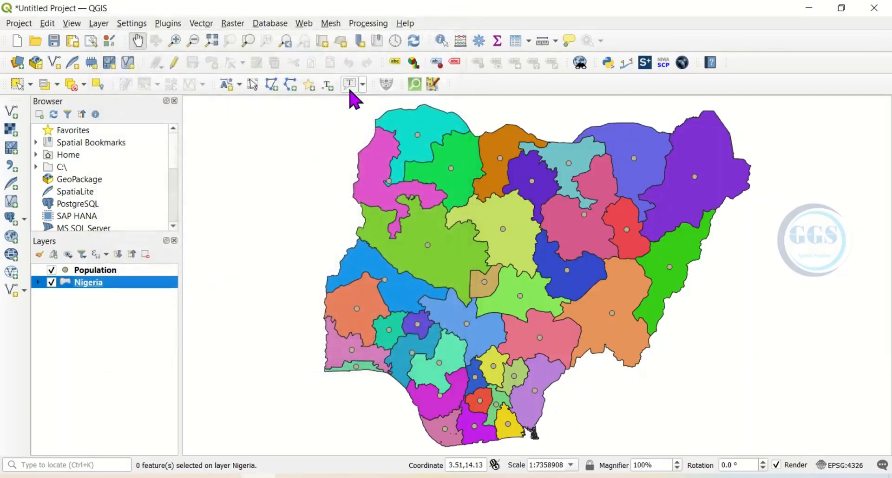
Find the Join attributes by field value algorithm in the Processing Toolbox and open it
click(368, 24)
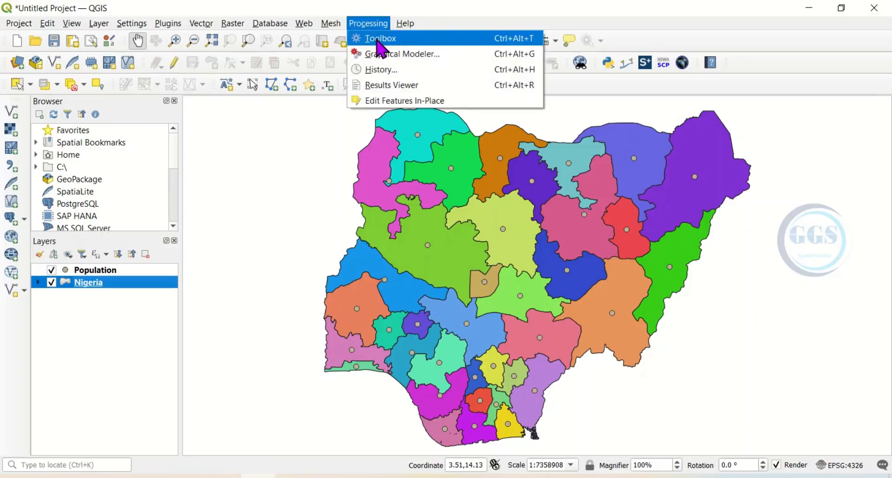
click(379, 41)
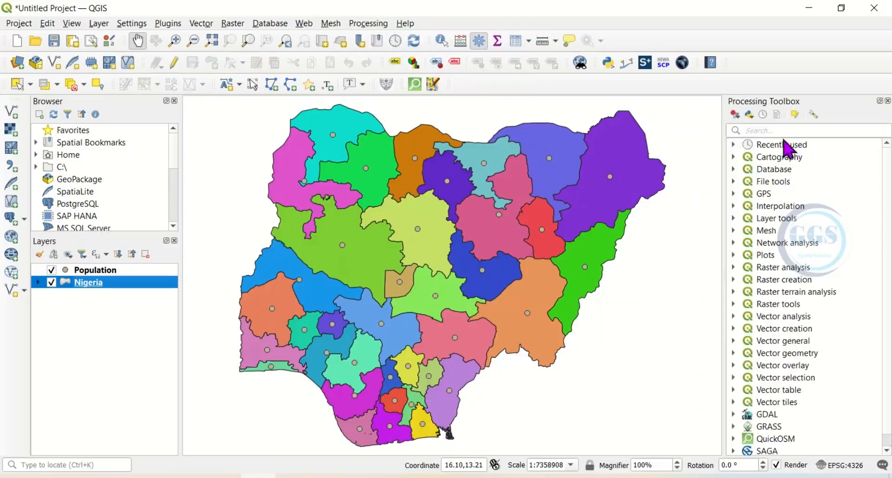
click(772, 131)
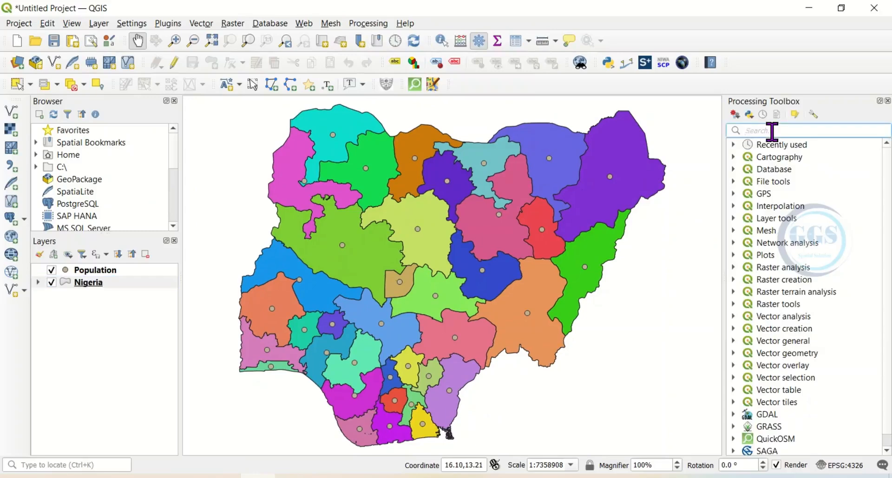
text(join)
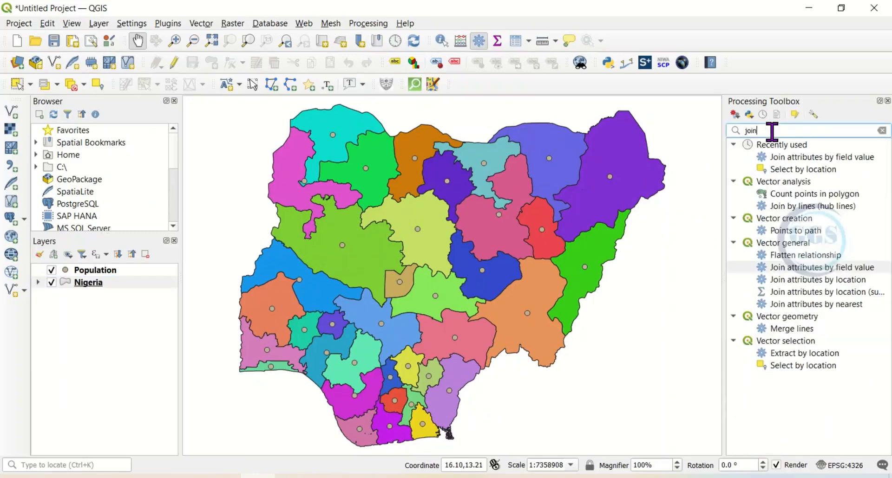
double_click(822, 269)
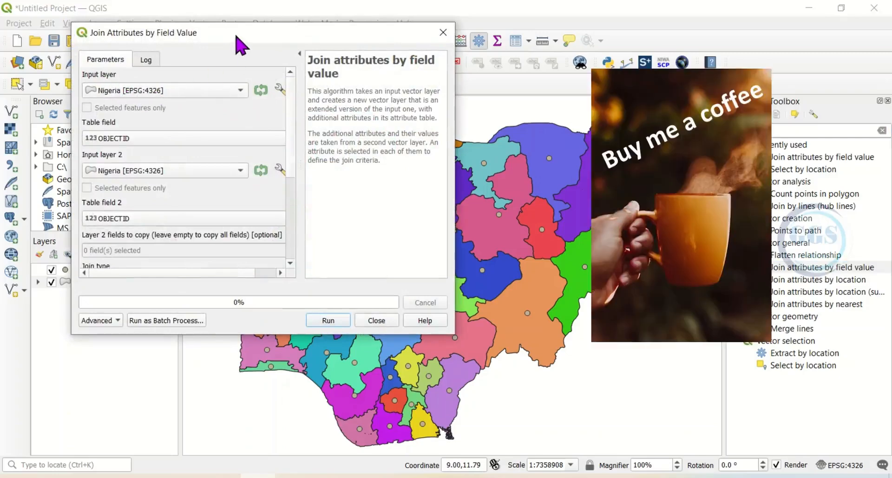
drag(237, 42, 301, 58)
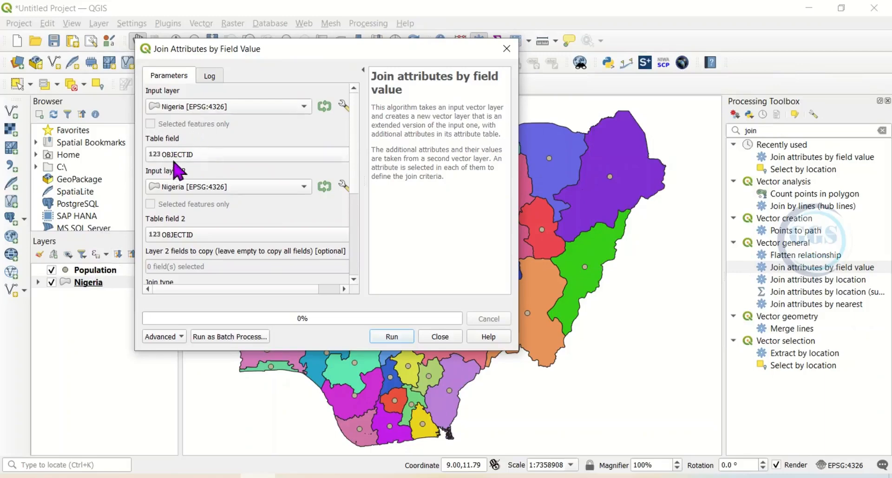
Set the join's table field to STATENAME for Nigeria, with Population as input layer 2 and STATENAME as table field 2
click(241, 158)
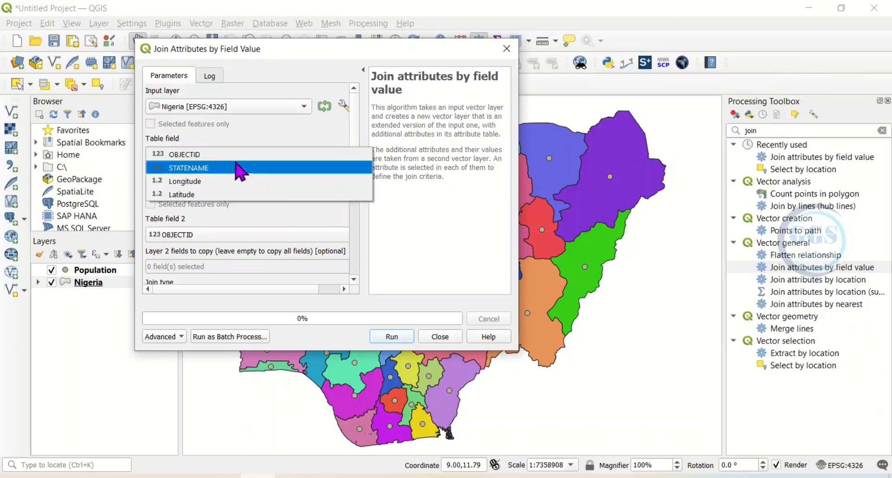
click(192, 170)
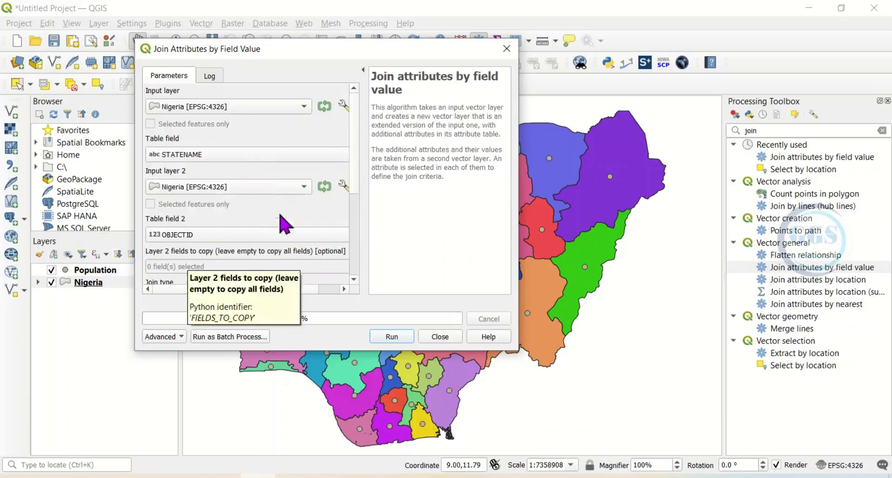
click(302, 187)
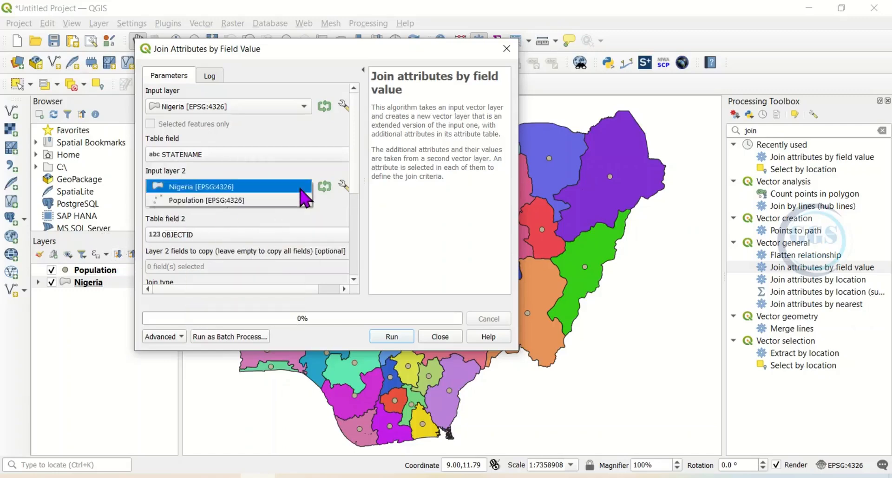
click(210, 200)
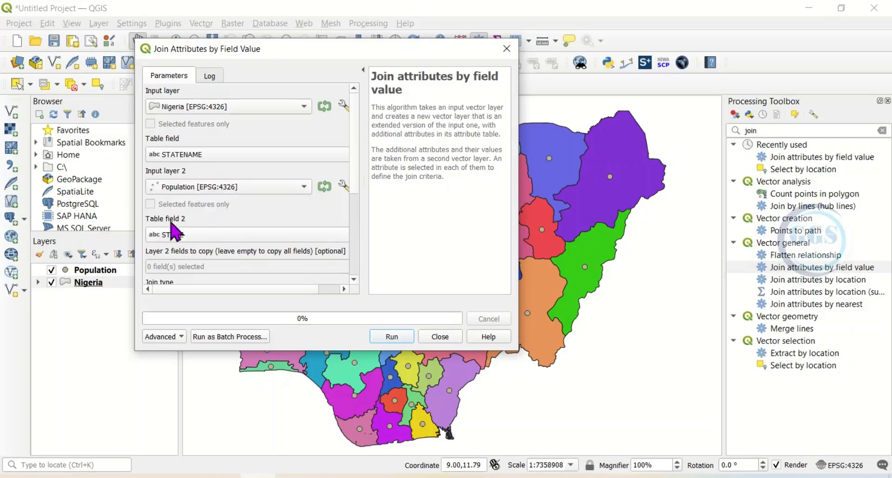
click(331, 235)
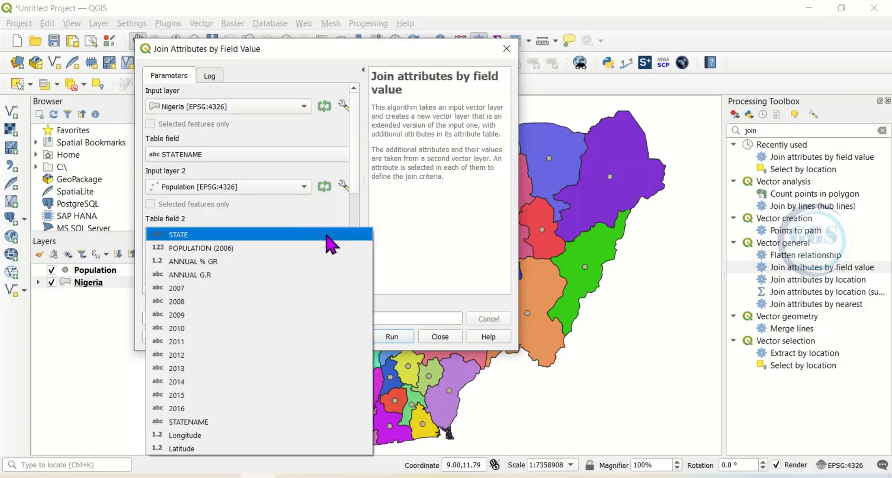
click(202, 422)
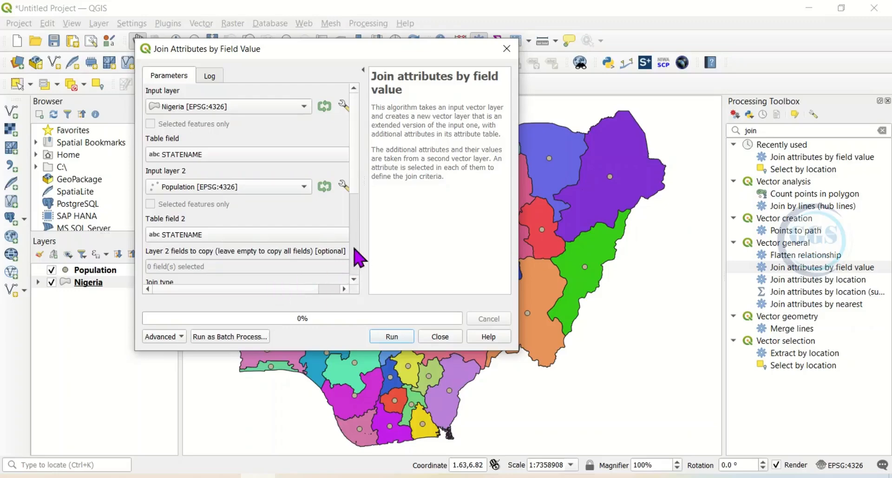
Run the one-to-one attribute join to a temporary layer and close the algorithm dialog
scroll(354, 248, down, 2)
scroll(354, 249, down, 3)
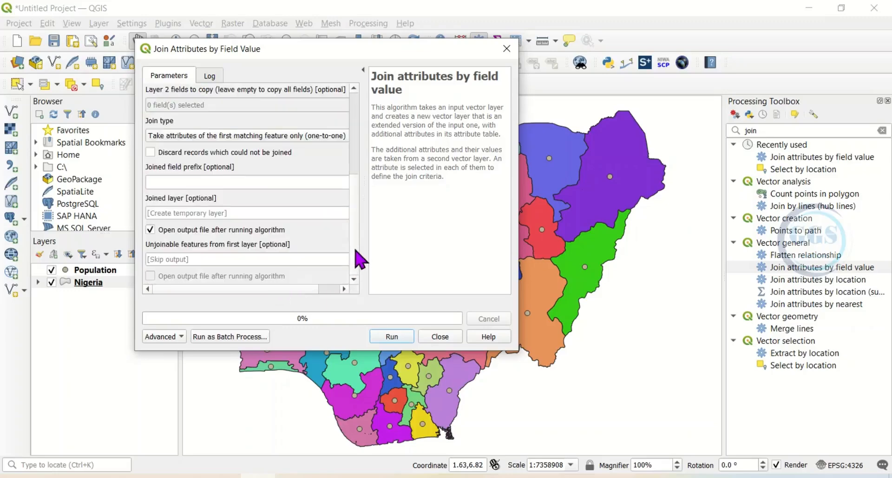
click(403, 341)
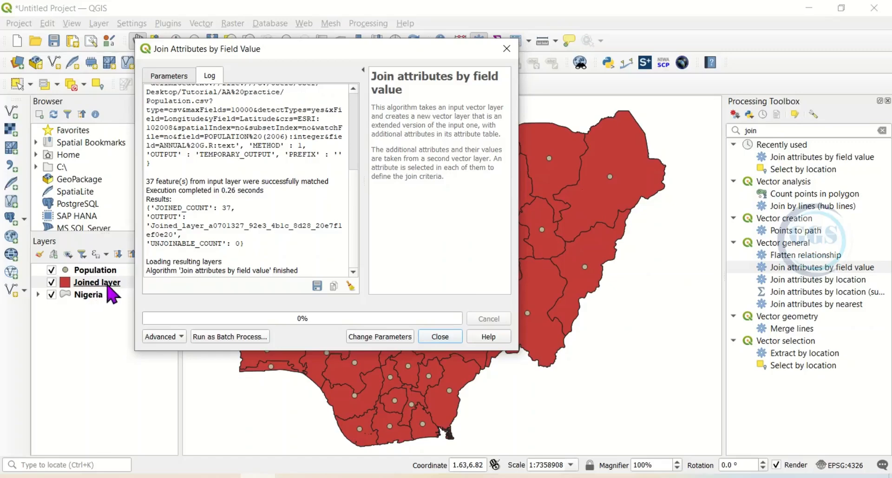
click(437, 338)
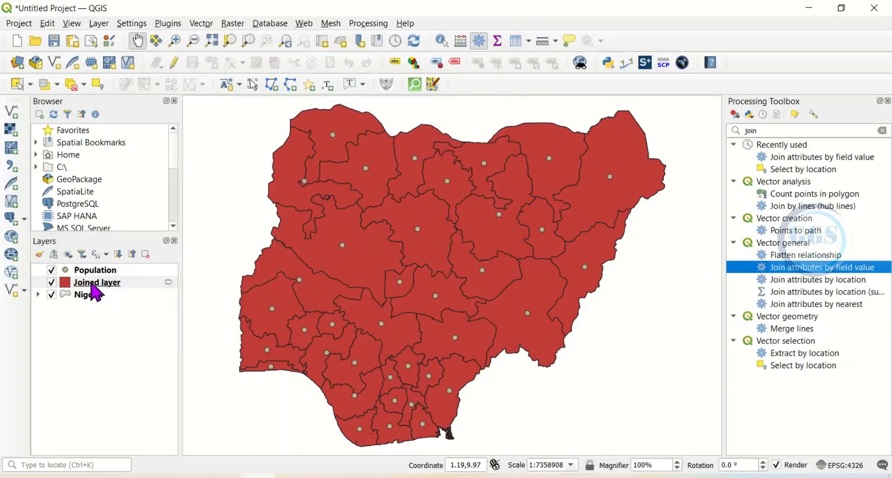
Examine the joined layer's yearly population fields in its attribute table, compare them with the source Excel workbook, and close the table
right_click(90, 285)
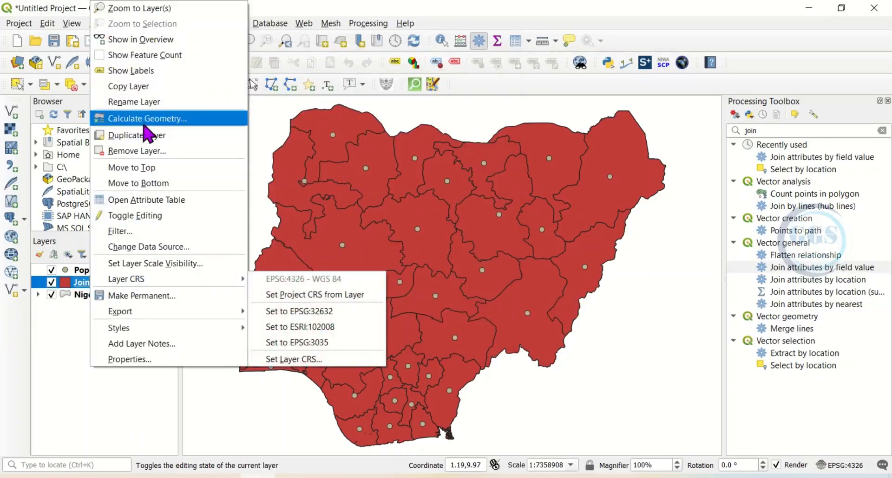
click(138, 201)
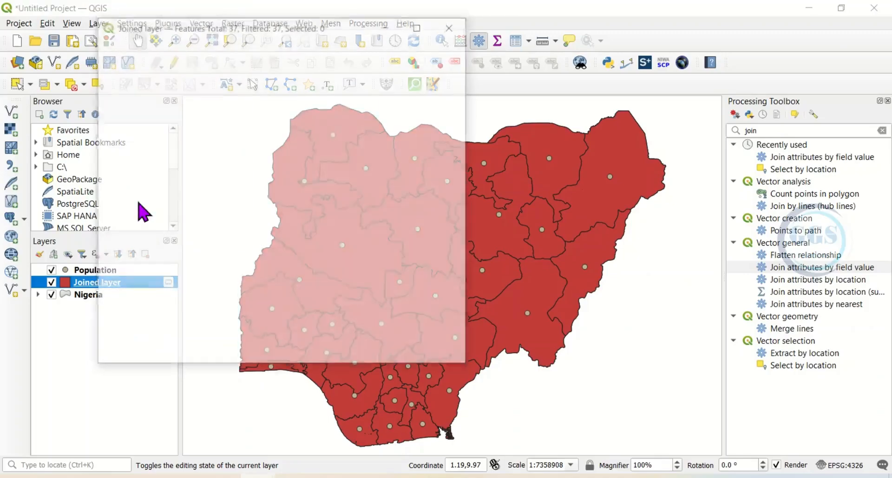
click(420, 25)
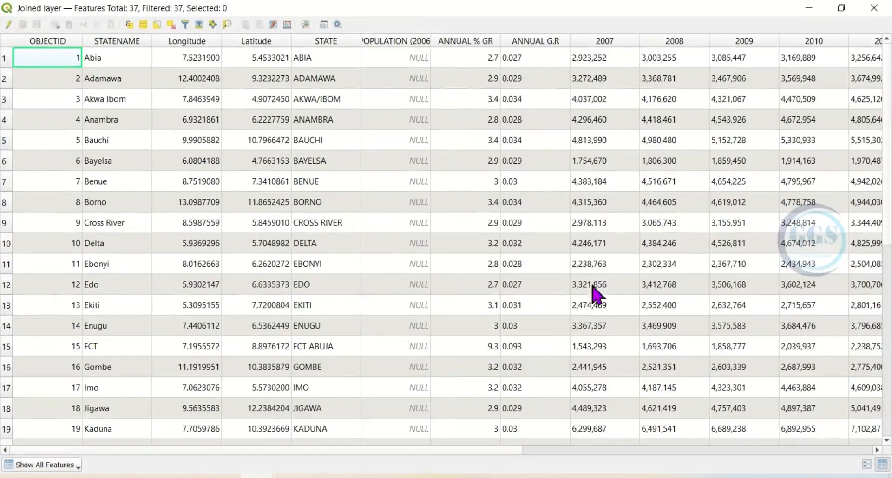
drag(399, 451, 648, 429)
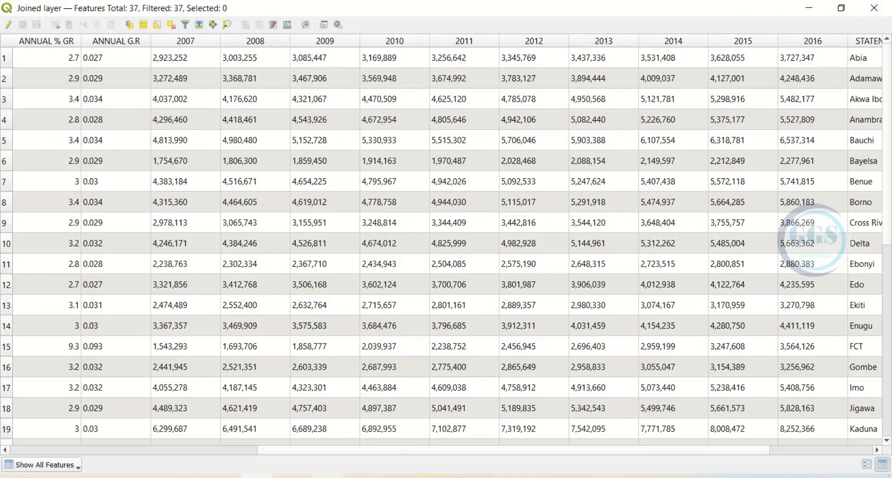
click(348, 441)
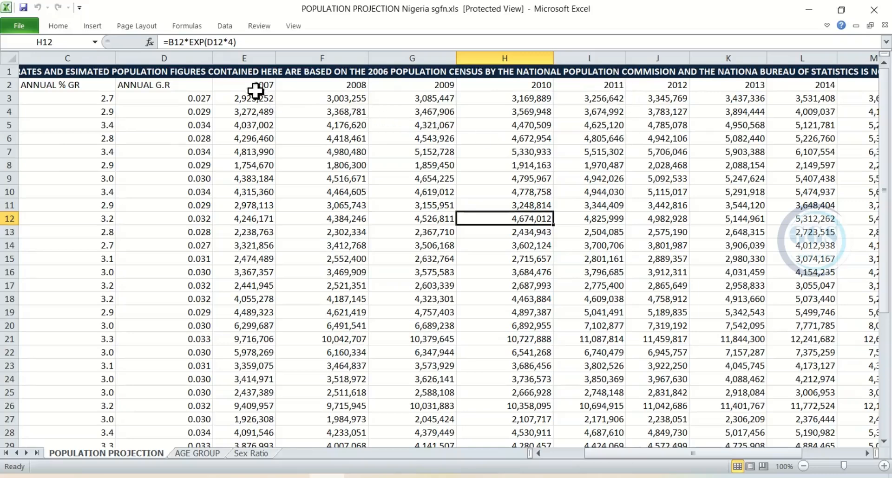
click(809, 10)
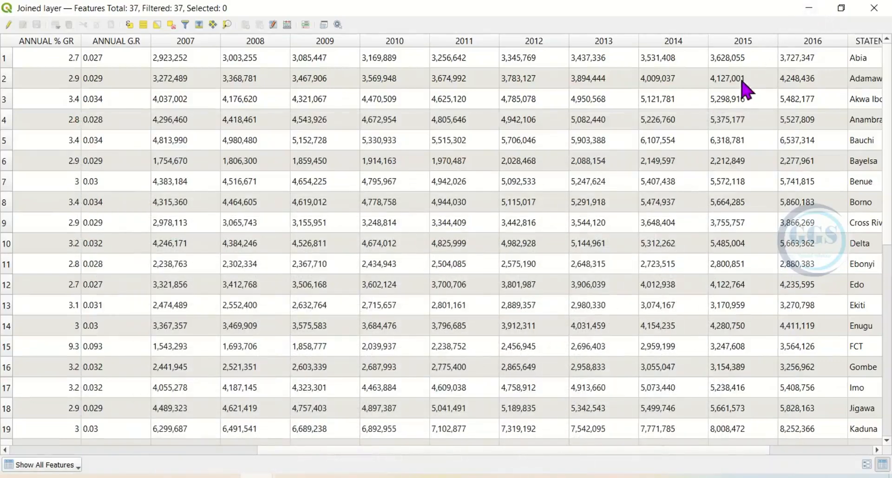
click(869, 12)
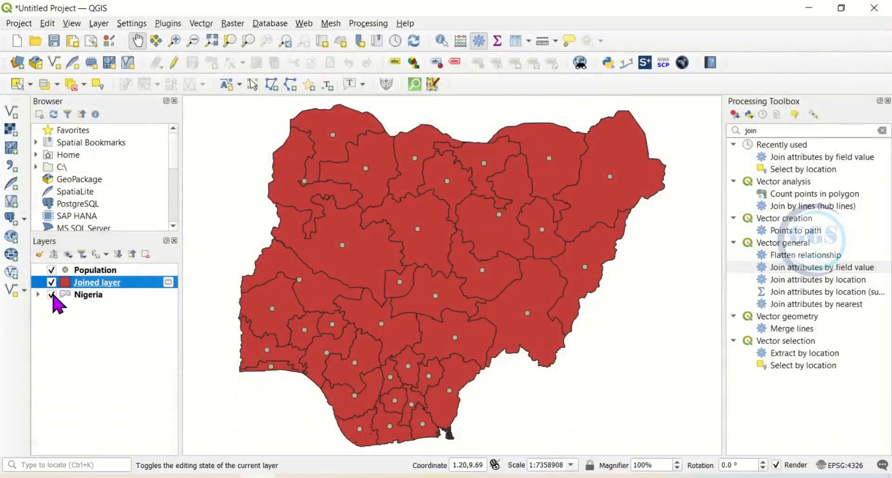
Export the joined layer as the ESRI Shapefile Nigeria3.shp in the AA practice folder, keeping EPSG:4326 and adding it to the map
right_click(79, 287)
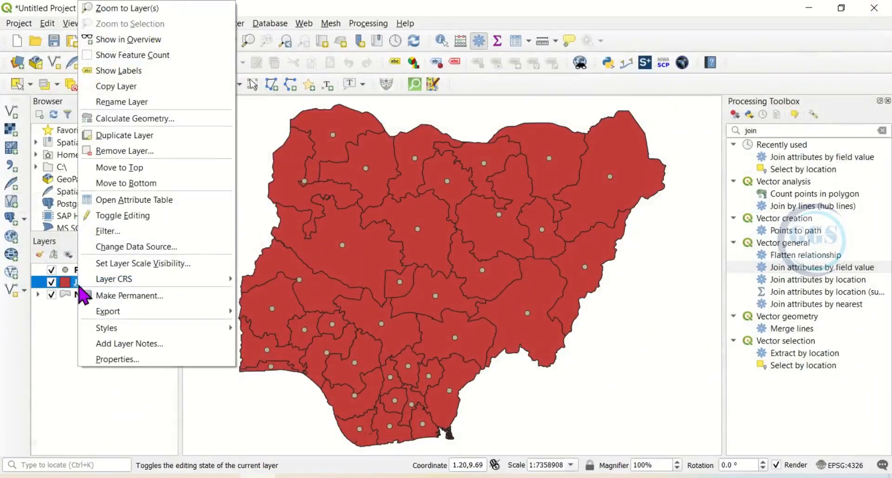
mouse_move(118, 315)
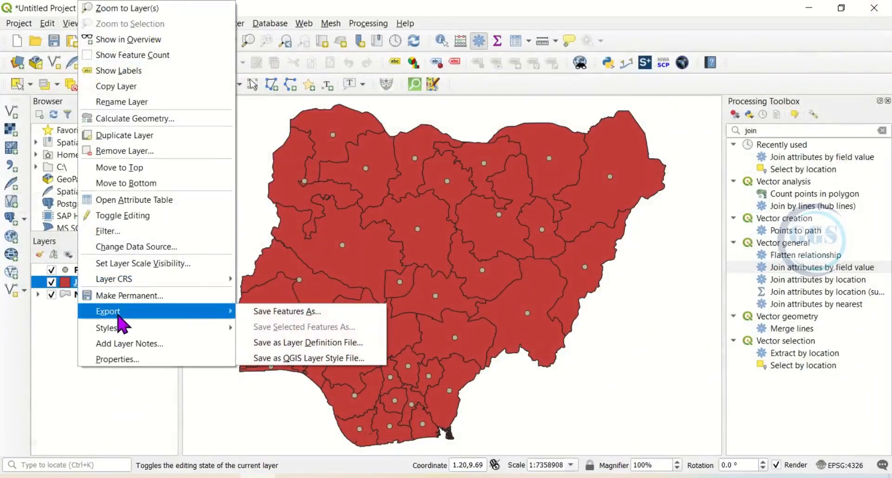
click(281, 315)
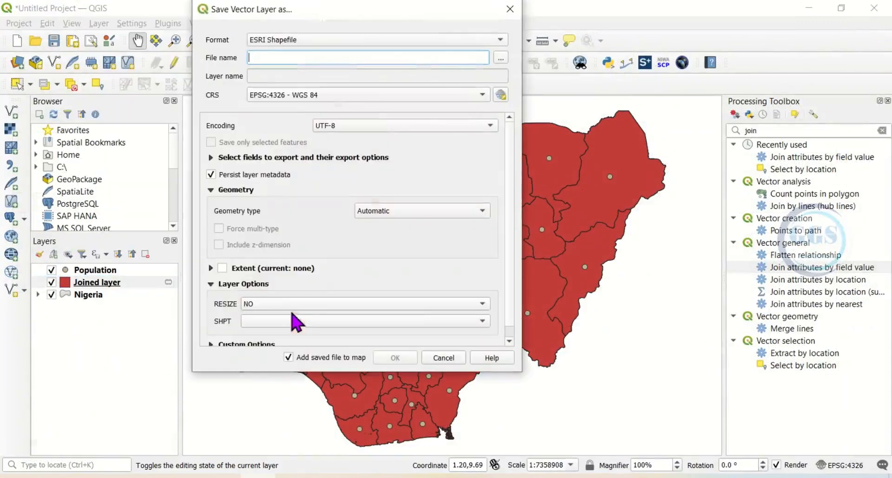
click(501, 58)
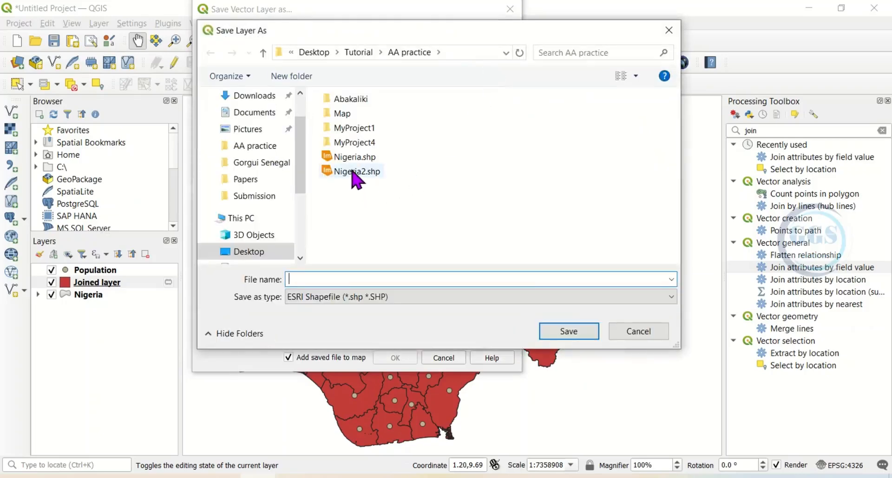
click(354, 158)
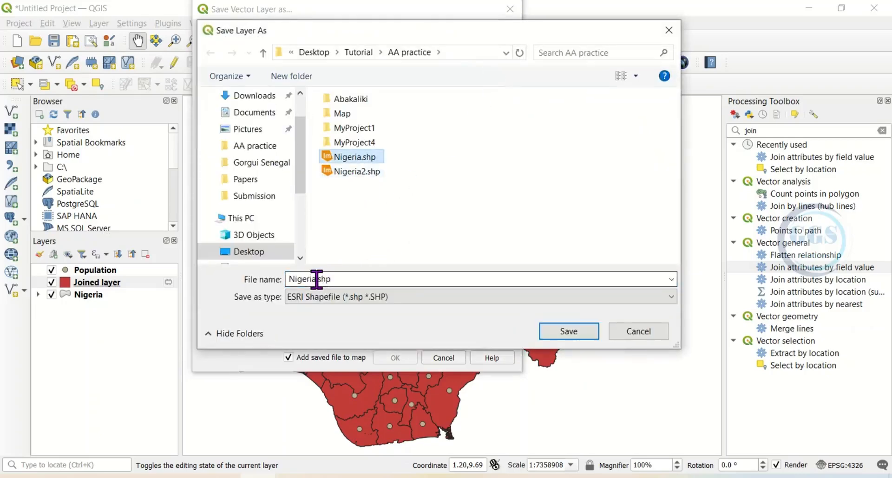
double_click(333, 280)
click(317, 281)
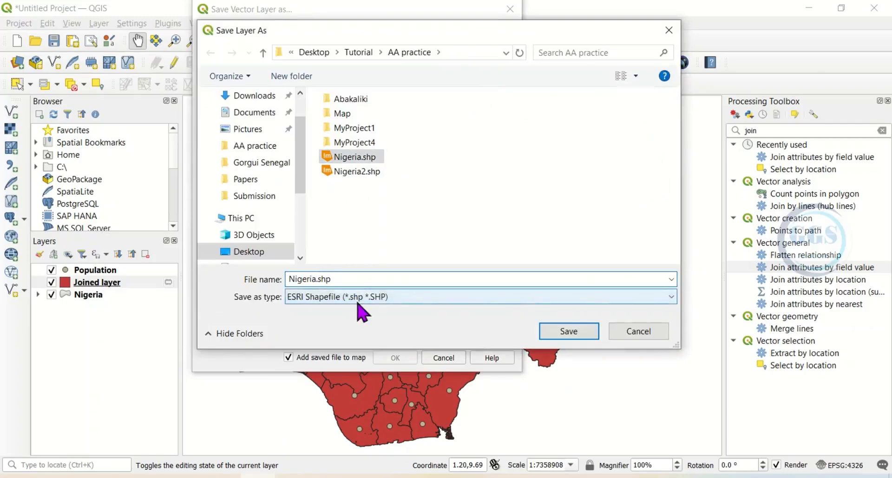
text(3)
click(586, 332)
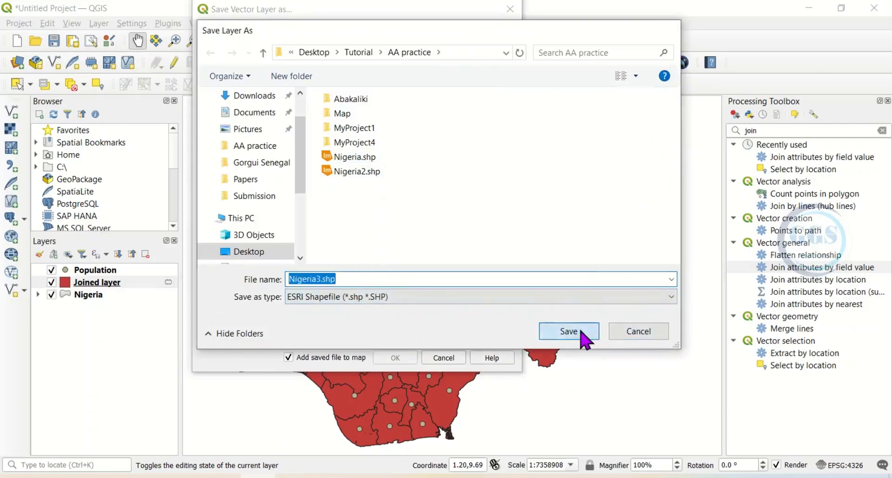
click(401, 362)
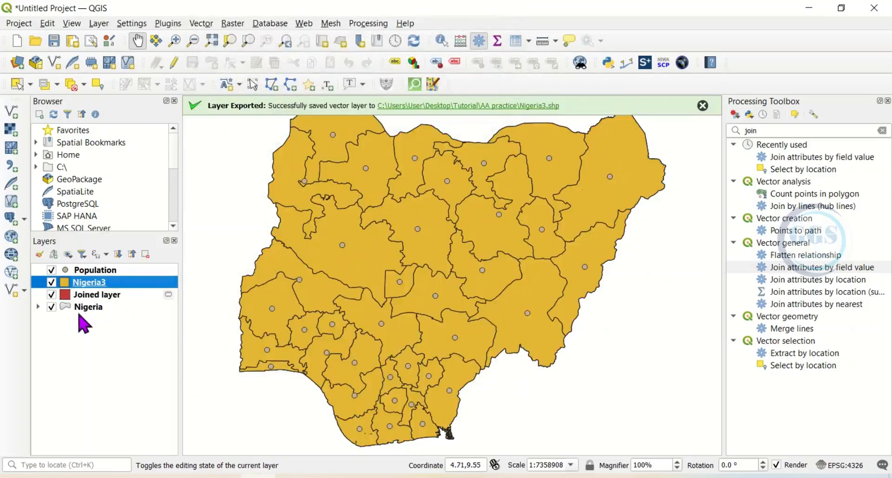
Hide the Nigeria, Joined layer and Population layers, and close the Processing Toolbox and the export notification
click(51, 307)
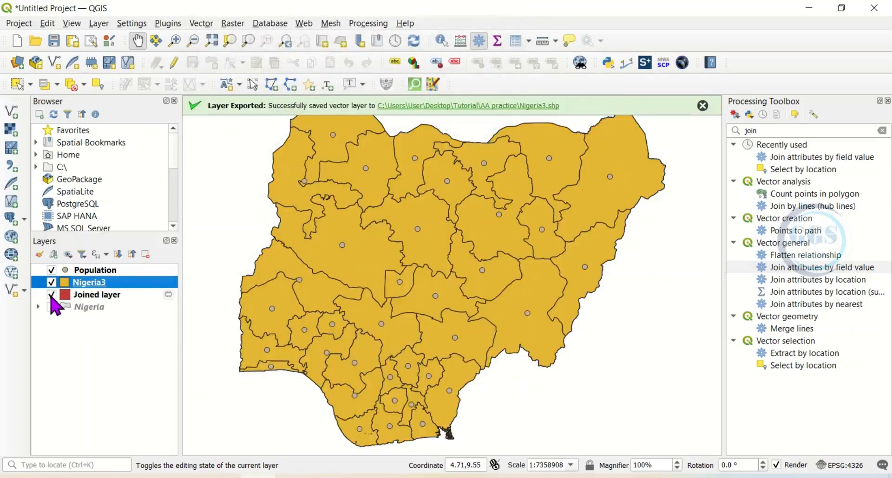
click(52, 270)
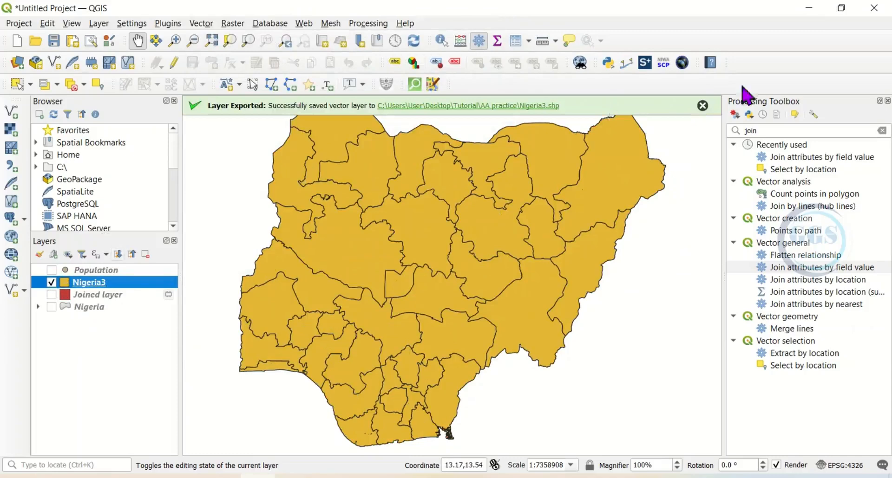
click(887, 101)
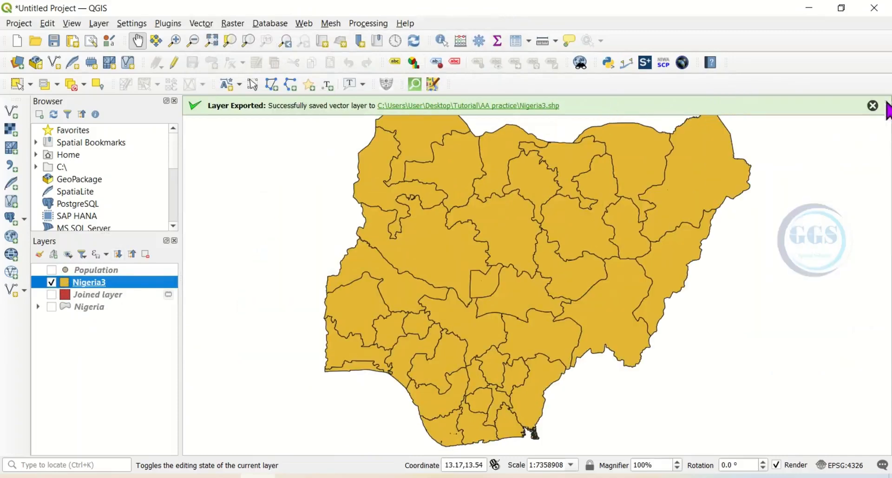
click(871, 106)
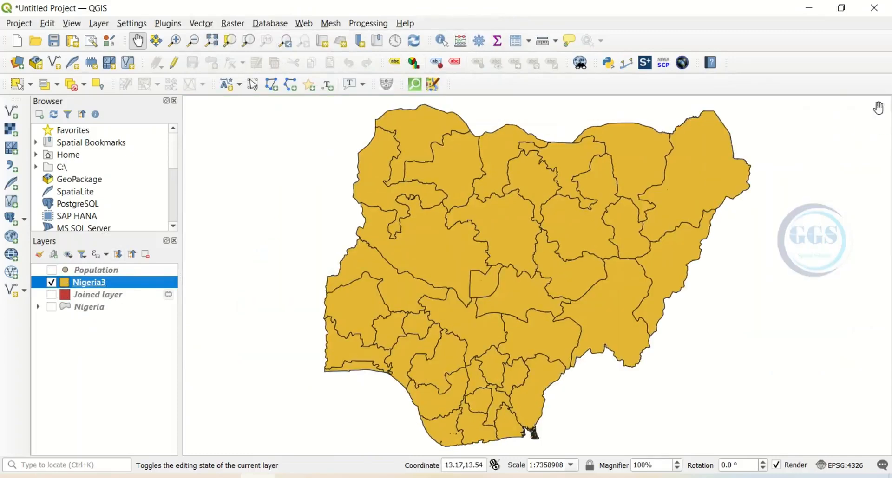
Open the Nigeria3 layer's attribute table and examine the population fields from 2007 to 2016
right_click(112, 283)
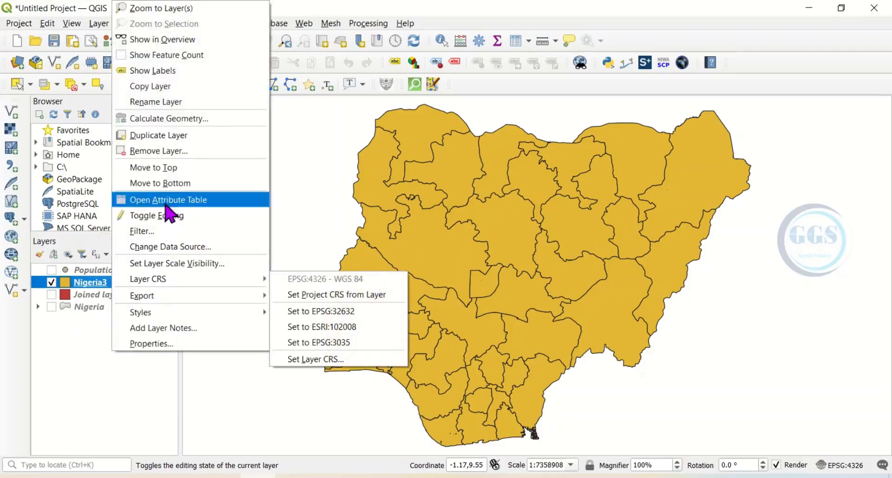
click(170, 201)
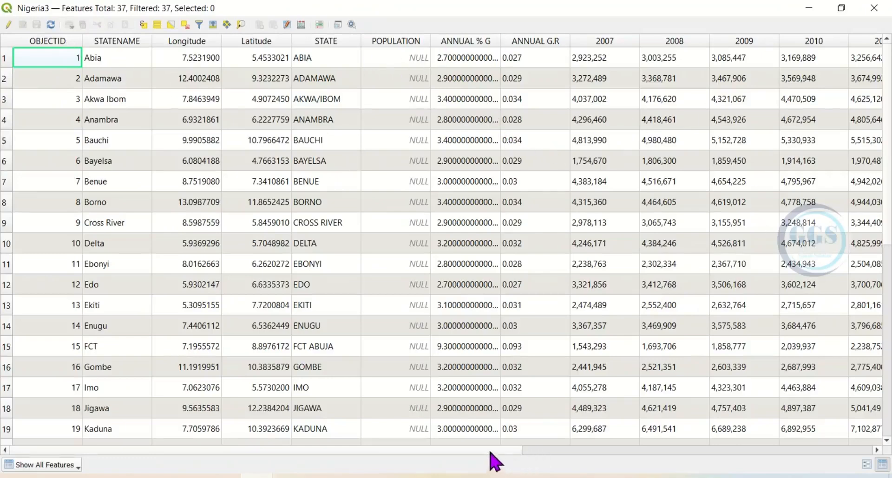
drag(494, 450, 819, 445)
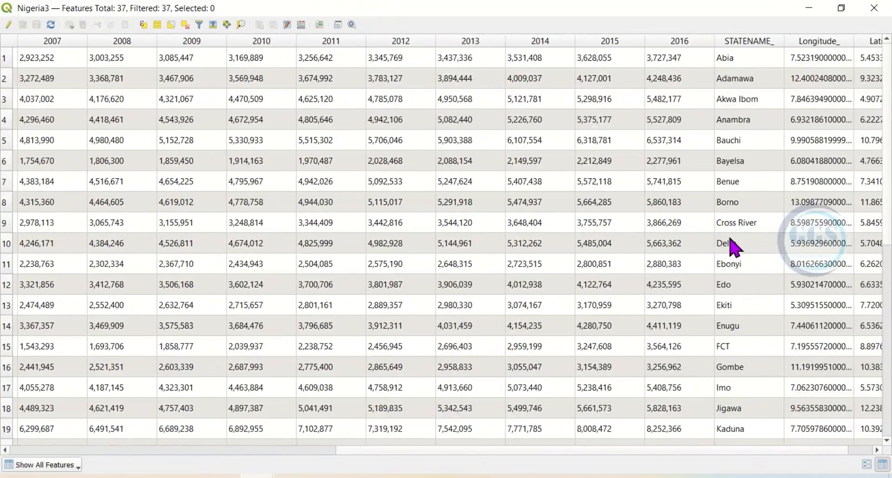